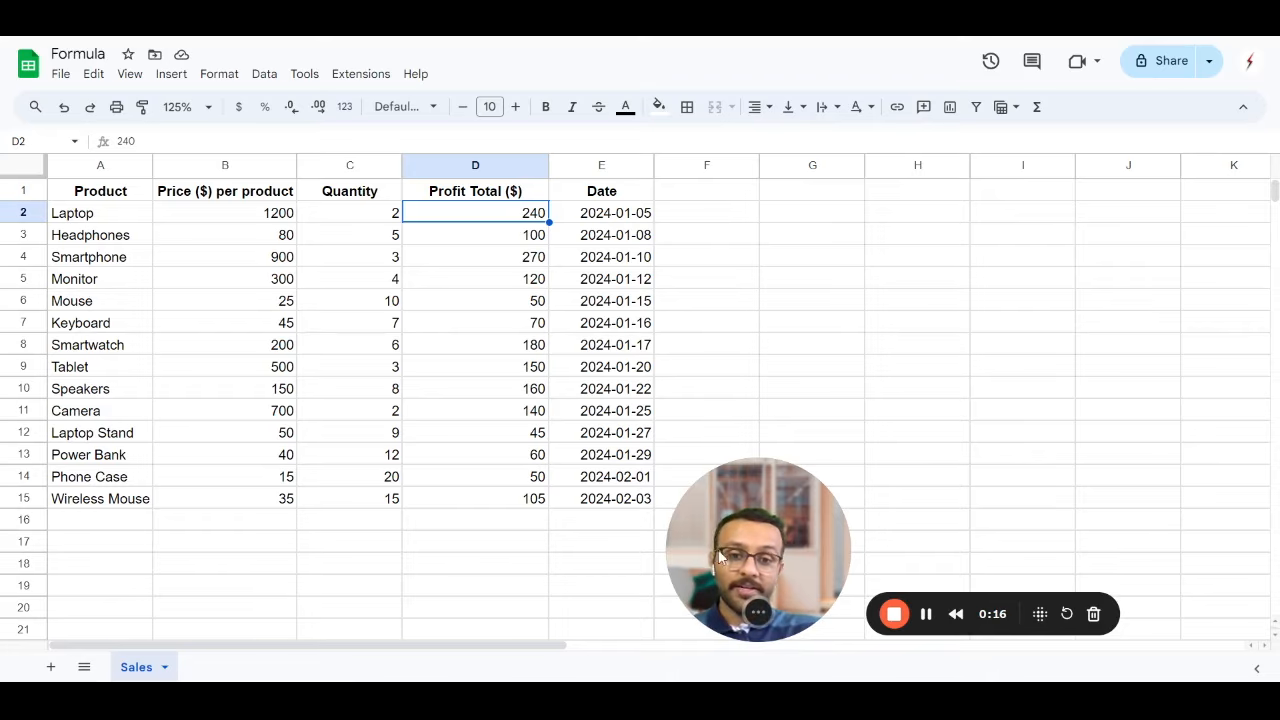
Review the price, quantity and profit columns, and the product, price and quantity entries for Laptop and Headphones.
{"action": "left_click_drag", "start_coordinate": [730, 553], "coordinate": [1154, 546]}
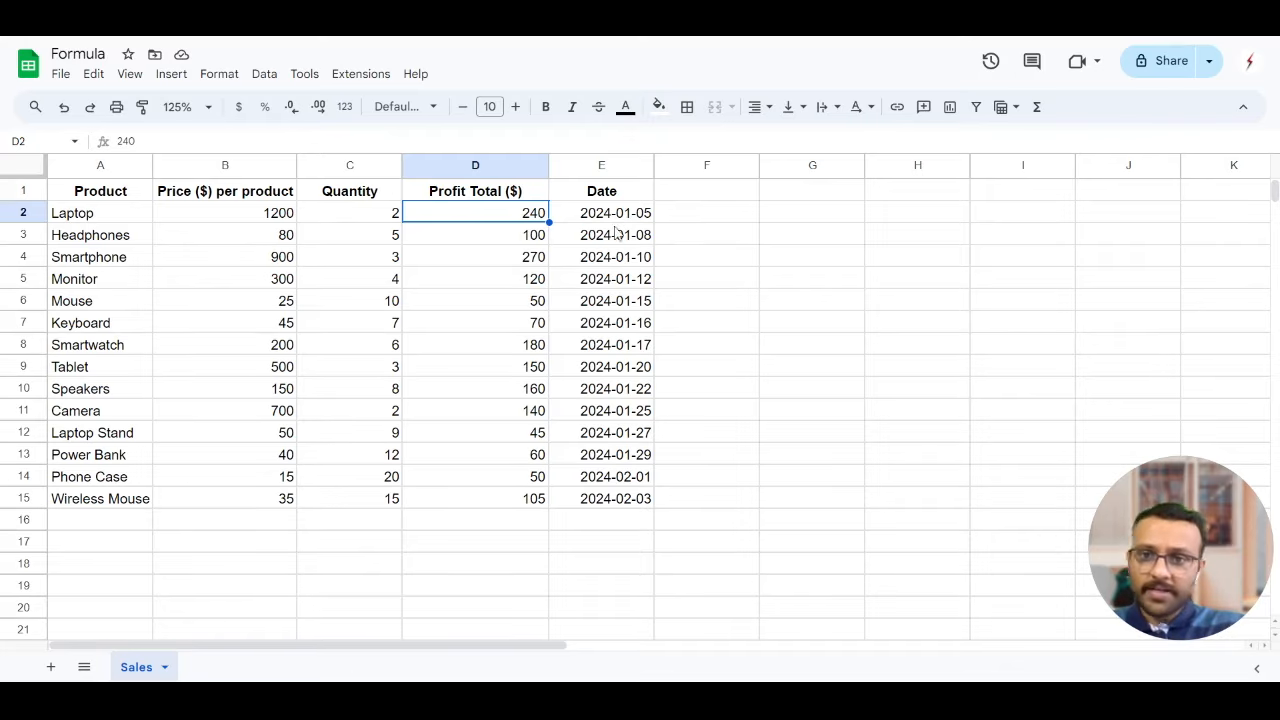
{"action": "left_click_drag", "start_coordinate": [231, 197], "coordinate": [229, 480]}
{"action": "left_click_drag", "start_coordinate": [355, 203], "coordinate": [356, 432]}
{"action": "left_click_drag", "start_coordinate": [479, 193], "coordinate": [505, 498]}
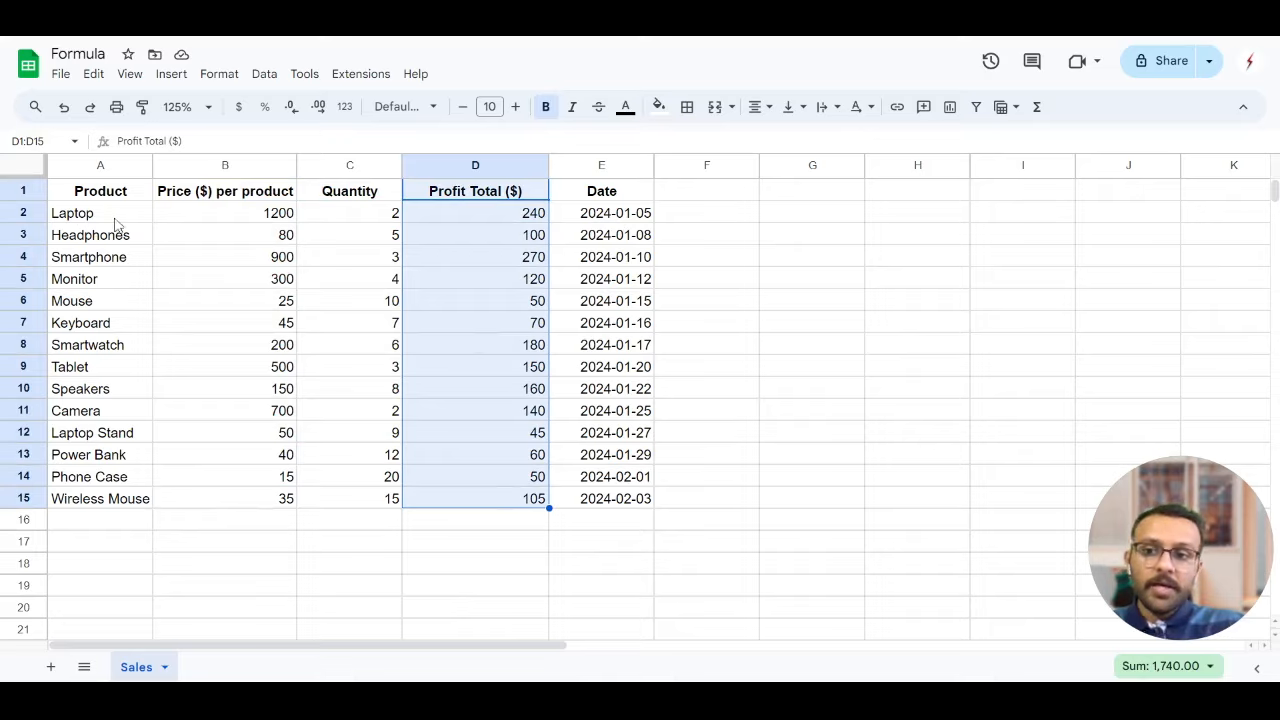
{"action": "left_click_drag", "start_coordinate": [88, 222], "coordinate": [395, 220]}
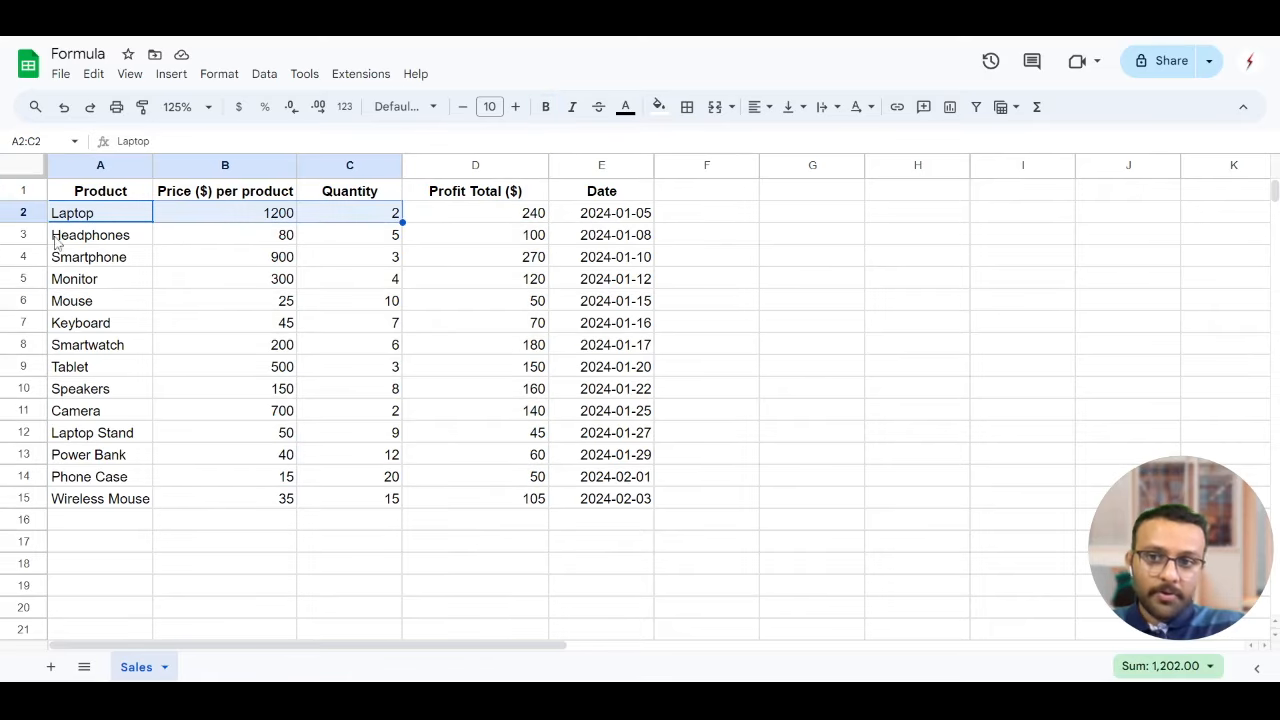
{"action": "left_click_drag", "start_coordinate": [70, 240], "coordinate": [385, 240]}
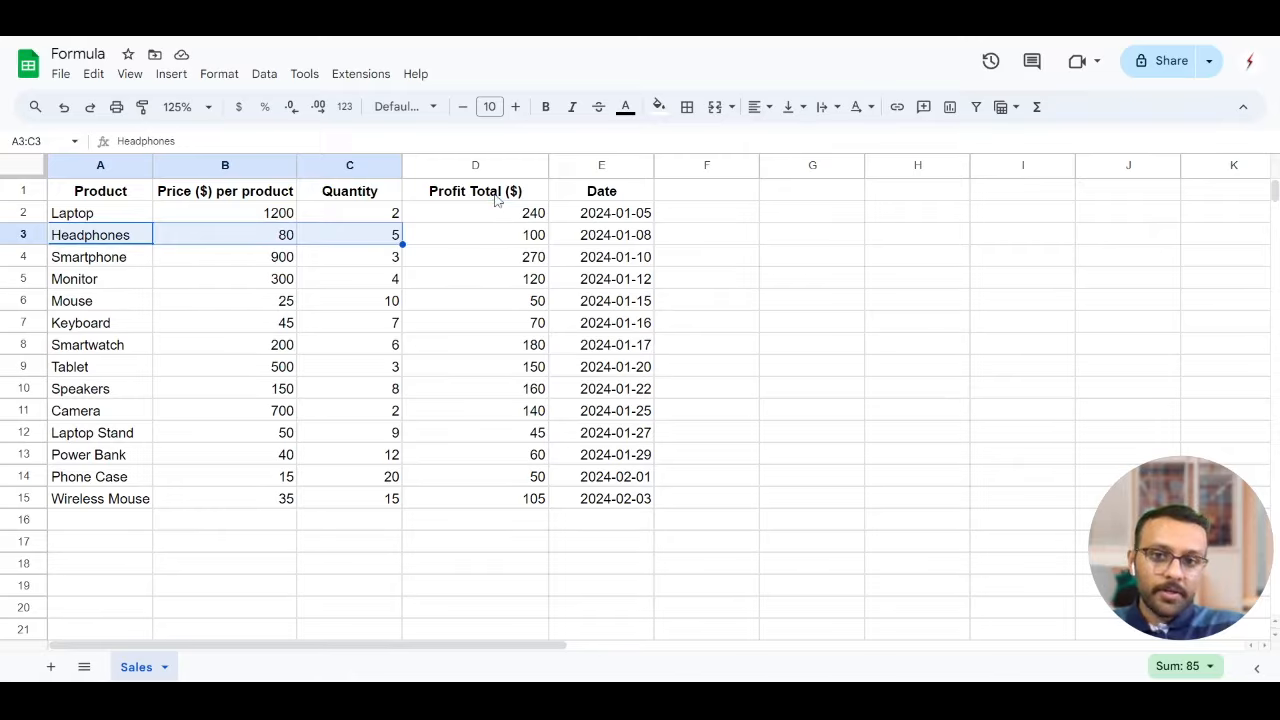
Change the profit column's header to "Profit for that Product ($)" and widen the column to fit it.
{"action": "left_click", "coordinate": [500, 203]}
{"action": "double_click", "coordinate": [487, 191]}
{"action": "type", "text": "for that Produc"}
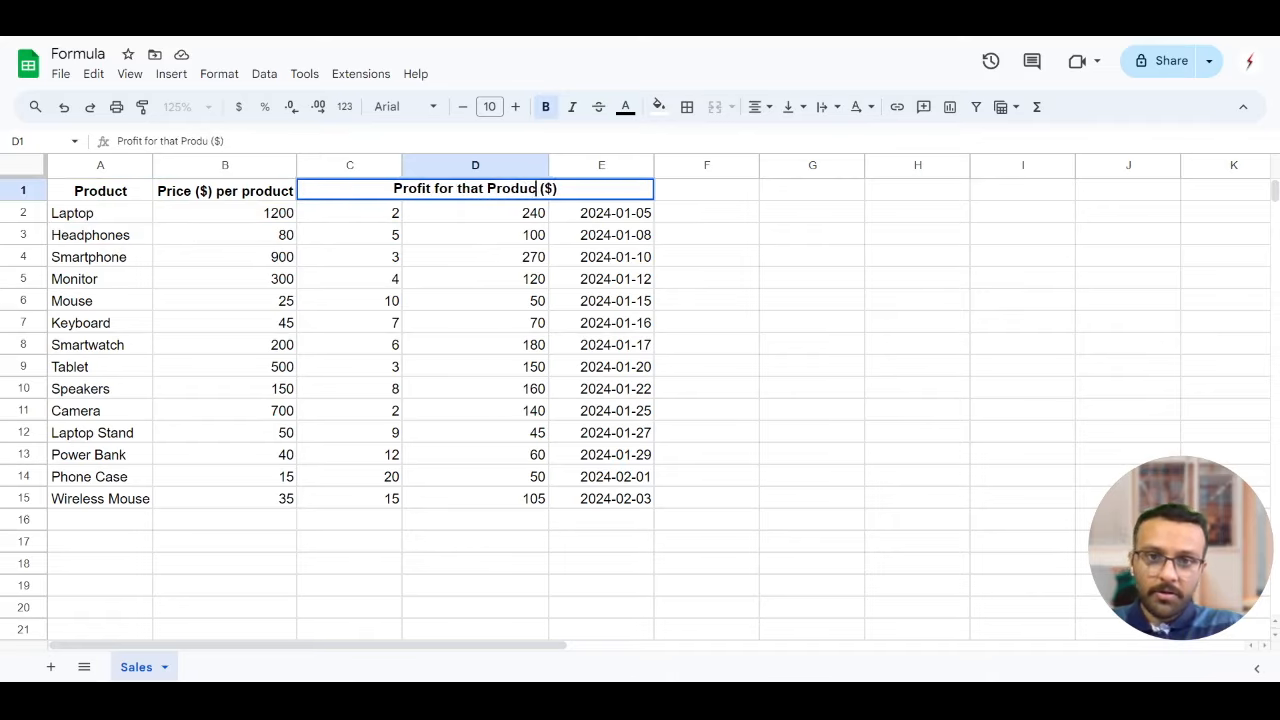
{"action": "type", "text": "t"}
{"action": "key", "text": "Return"}
{"action": "left_click_drag", "start_coordinate": [549, 165], "coordinate": [617, 165]}
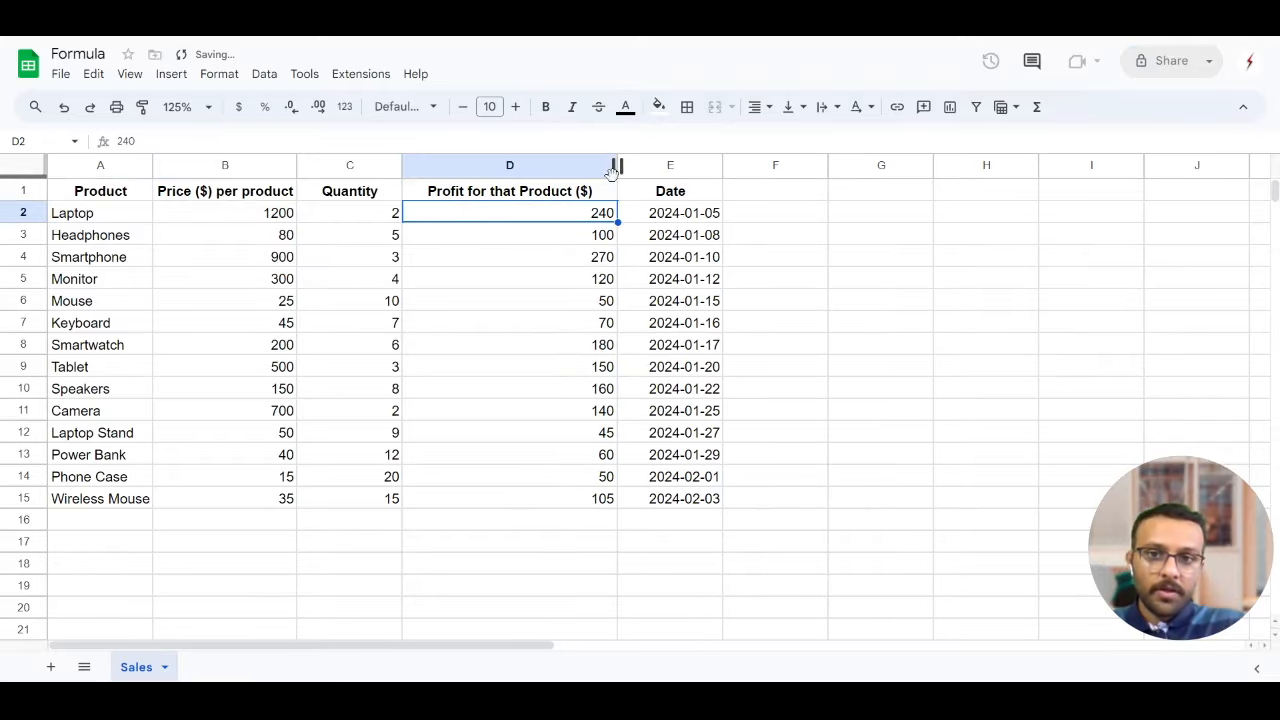
Extend the profit header to "Overall Profit for that Product ($)" and widen column D to give it more room.
{"action": "left_click", "coordinate": [533, 196]}
{"action": "key", "text": "Home"}
{"action": "type", "text": "Overall"}
{"action": "key", "text": "Return"}
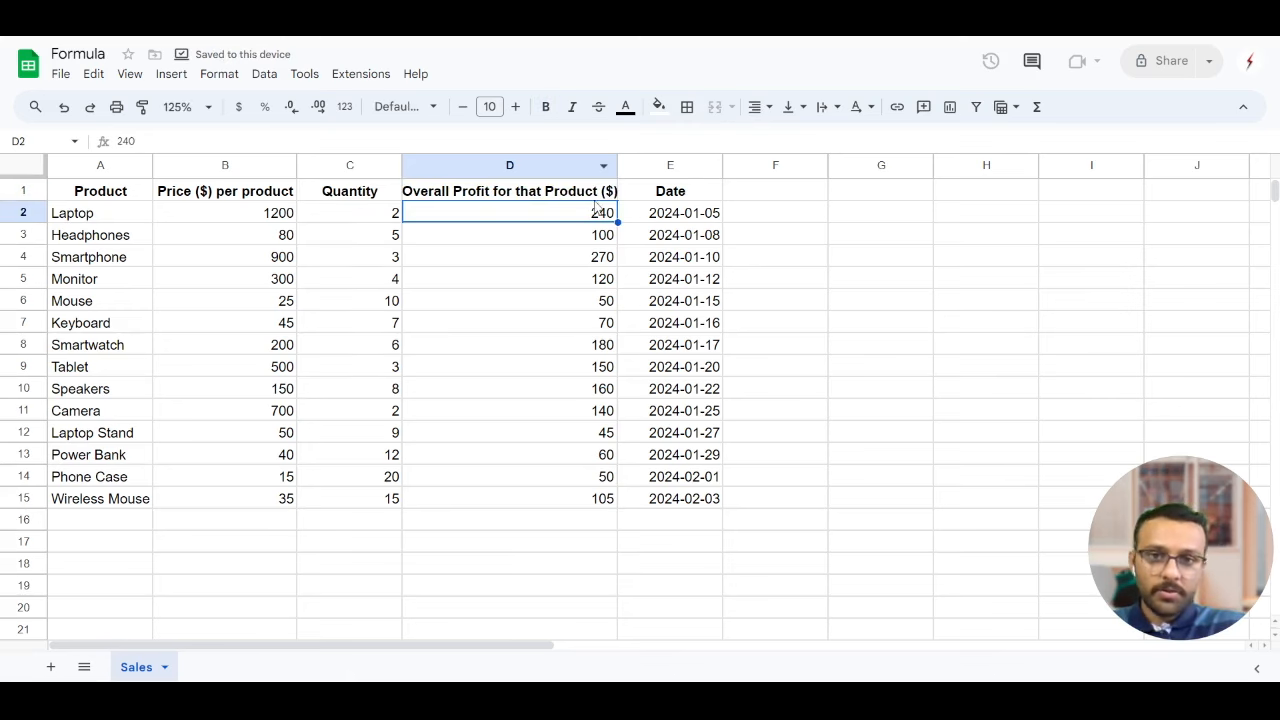
{"action": "left_click", "coordinate": [472, 333]}
{"action": "left_click_drag", "start_coordinate": [616, 165], "coordinate": [651, 165]}
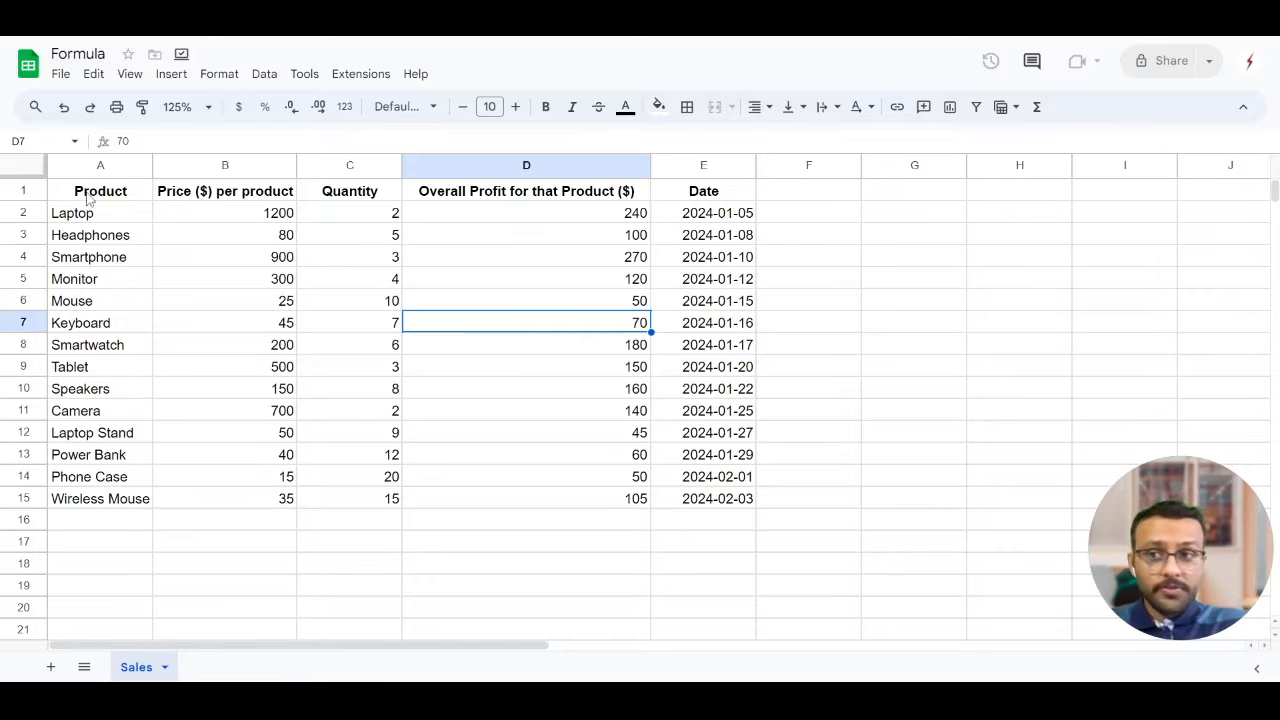
Freeze the header row so that one row stays fixed above the product data.
{"action": "left_click", "coordinate": [25, 191]}
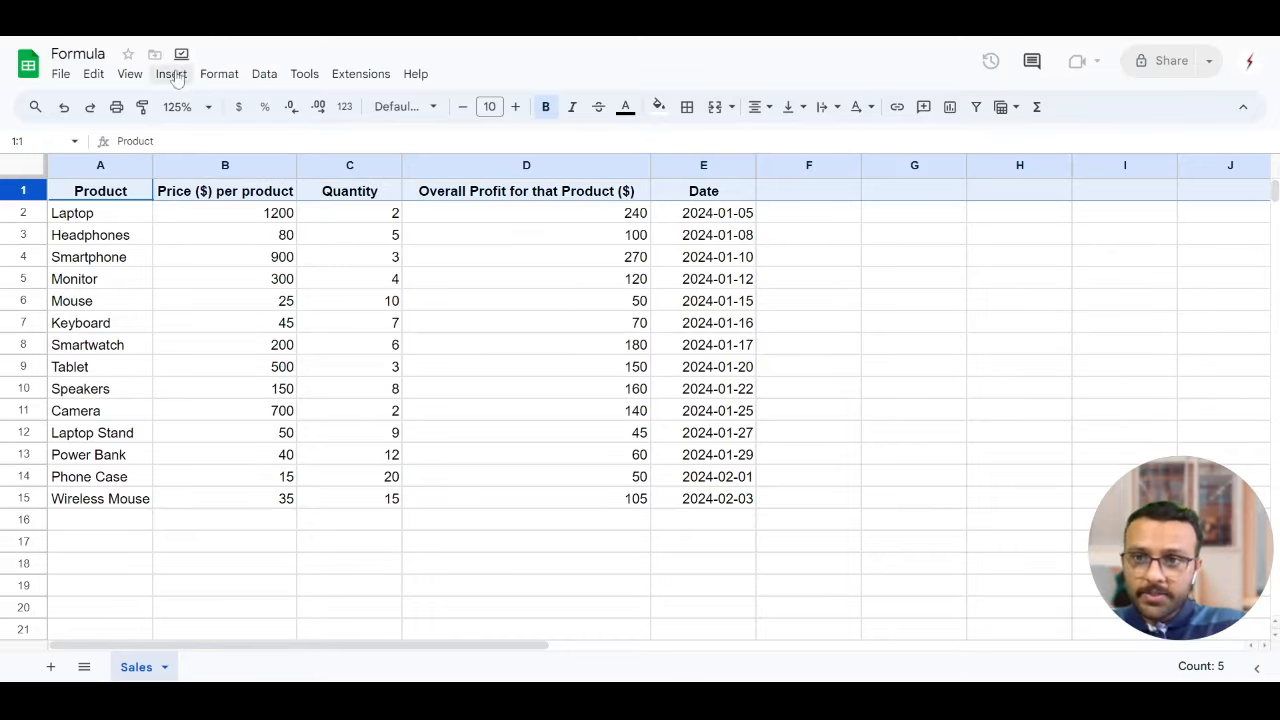
{"action": "left_click", "coordinate": [130, 75]}
{"action": "mouse_move", "coordinate": [163, 129]}
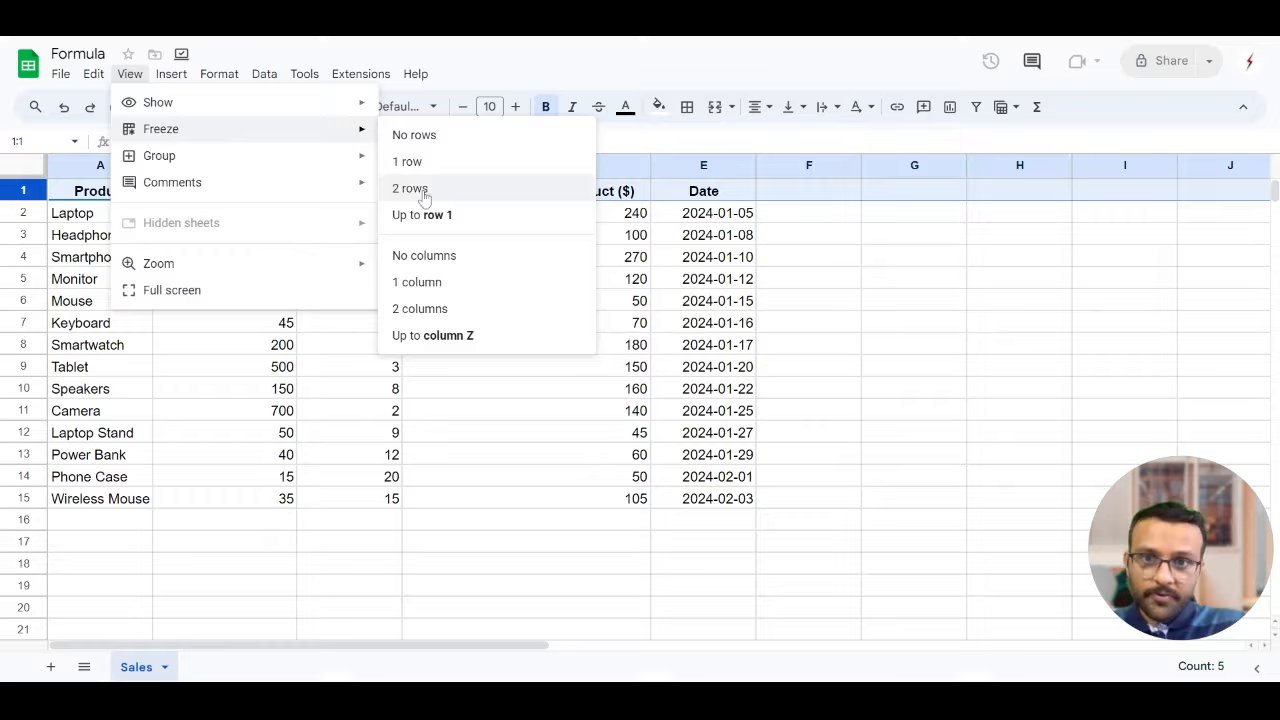
{"action": "left_click", "coordinate": [410, 166]}
{"action": "left_click", "coordinate": [229, 325]}
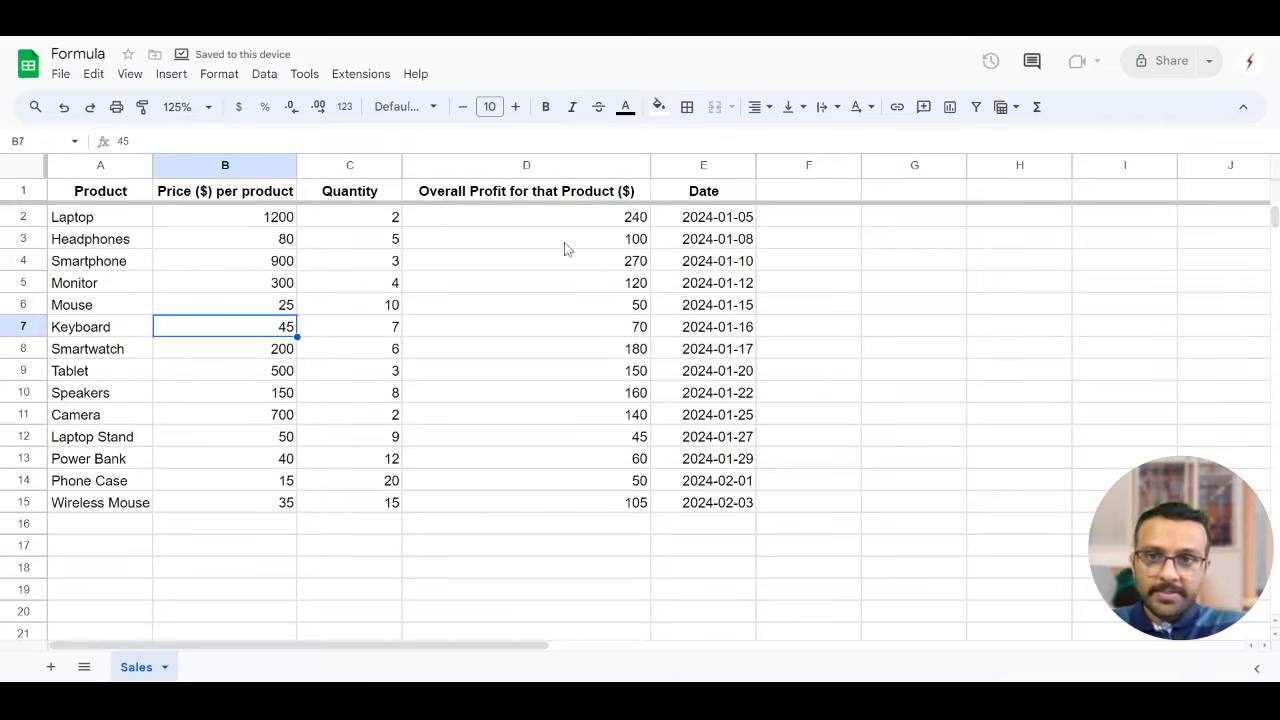
Turn on text wrapping for the header row and narrow column D so its header breaks onto two lines.
{"action": "left_click", "coordinate": [24, 191]}
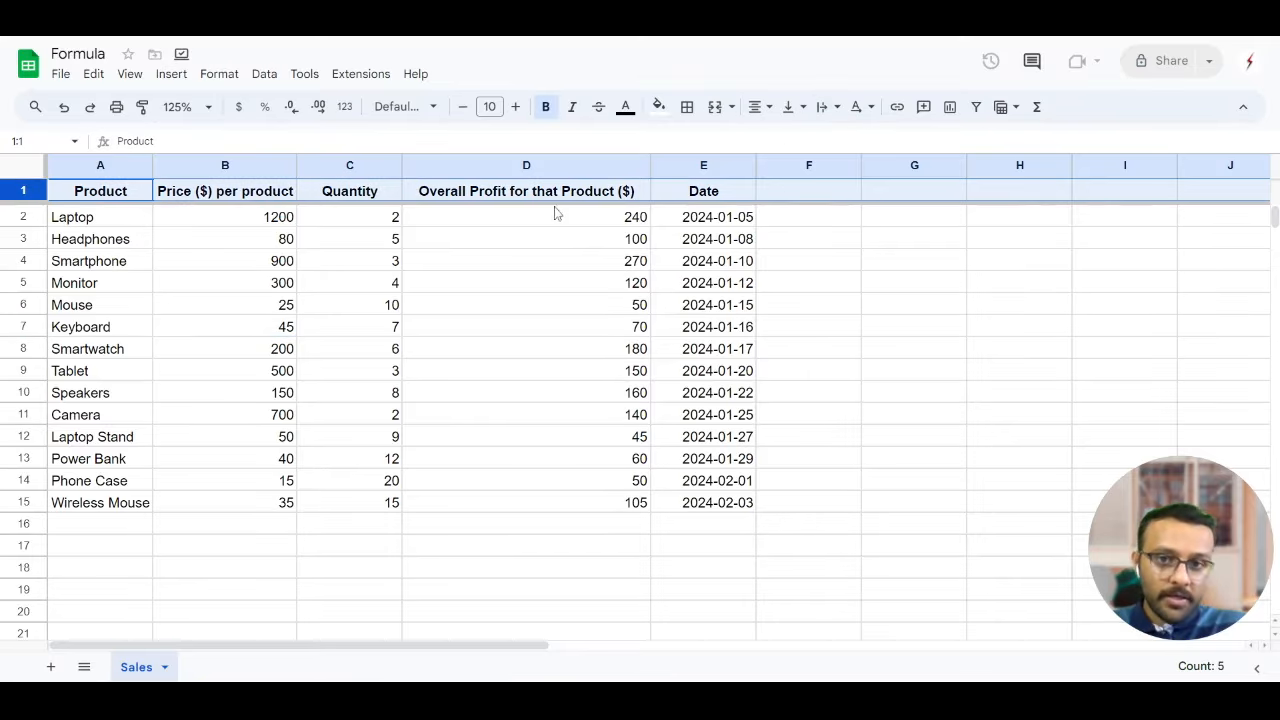
{"action": "left_click", "coordinate": [827, 106]}
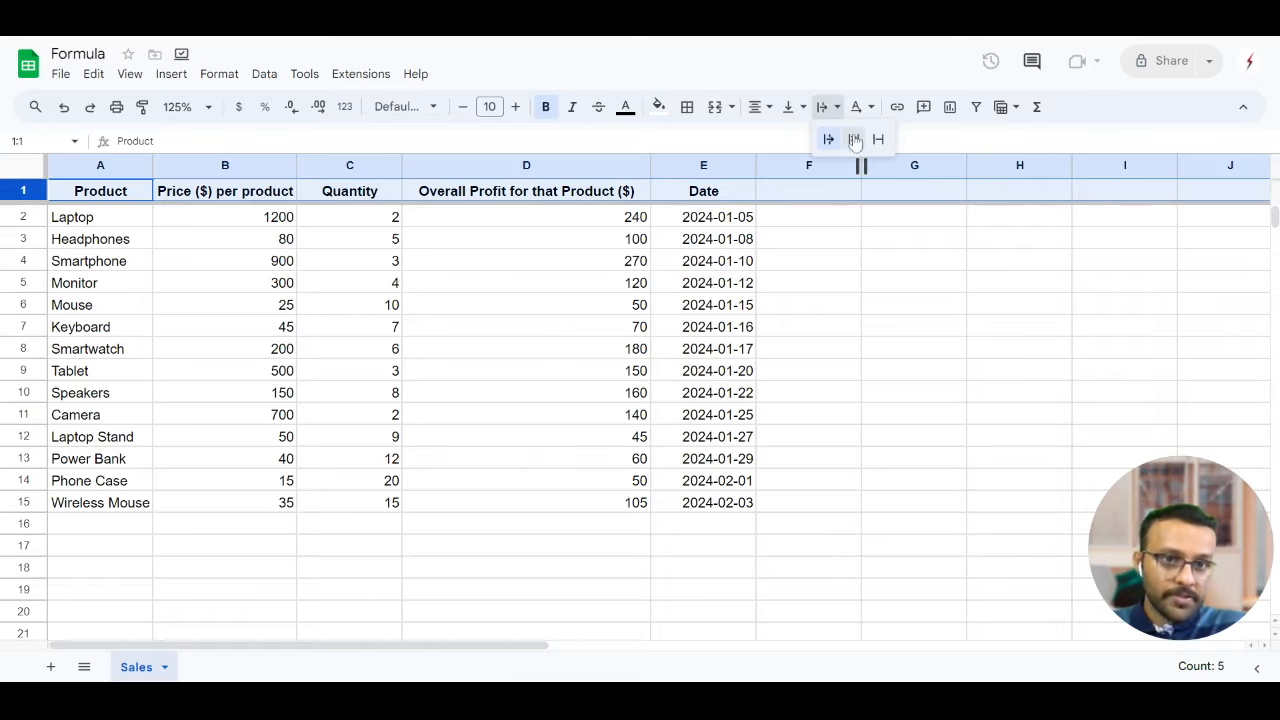
{"action": "left_click", "coordinate": [856, 148]}
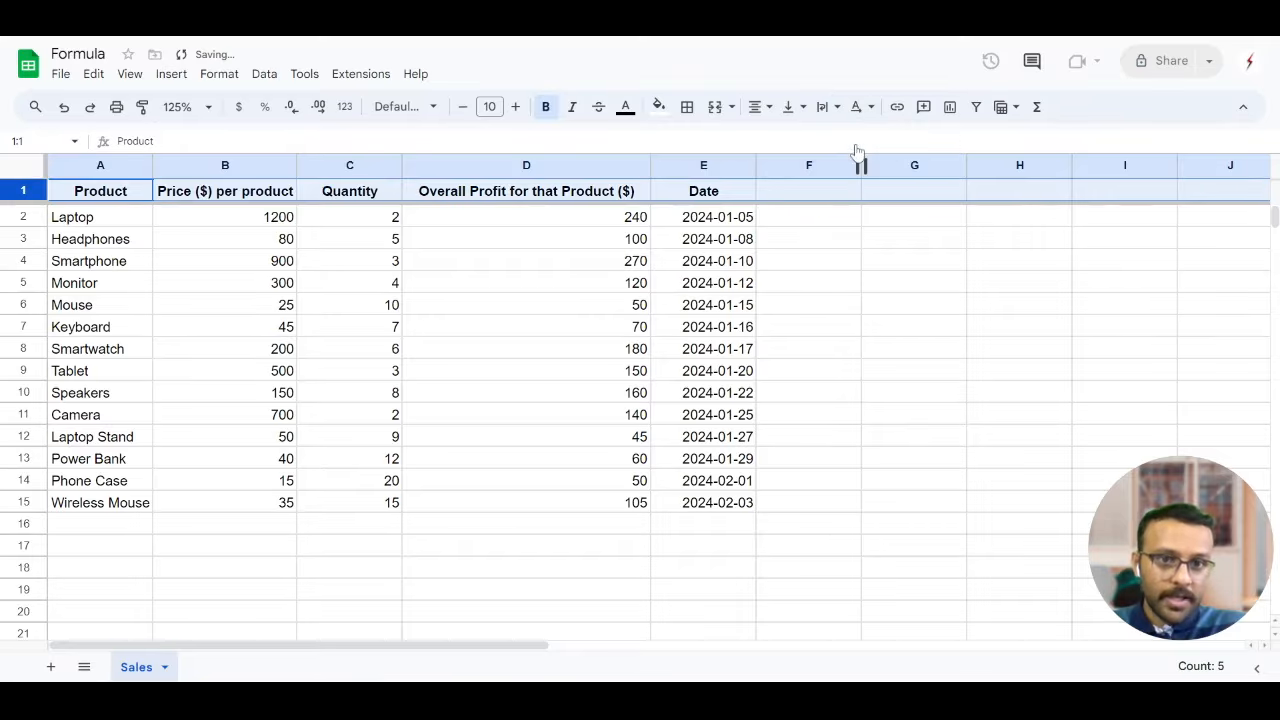
{"action": "left_click", "coordinate": [666, 266]}
{"action": "left_click_drag", "start_coordinate": [651, 165], "coordinate": [590, 165]}
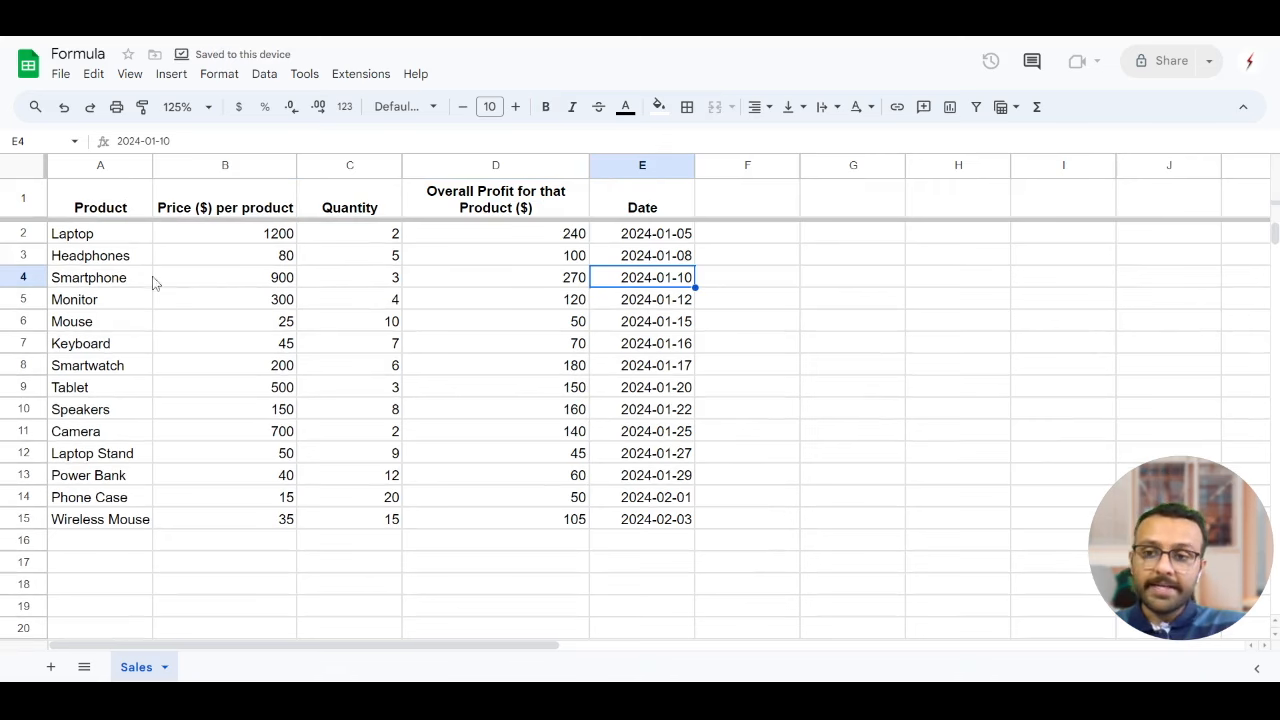
Center-align the whole data table, A1:E15, horizontally.
{"action": "left_click", "coordinate": [196, 300]}
{"action": "key", "text": "ctrl+a"}
{"action": "left_click", "coordinate": [757, 106]}
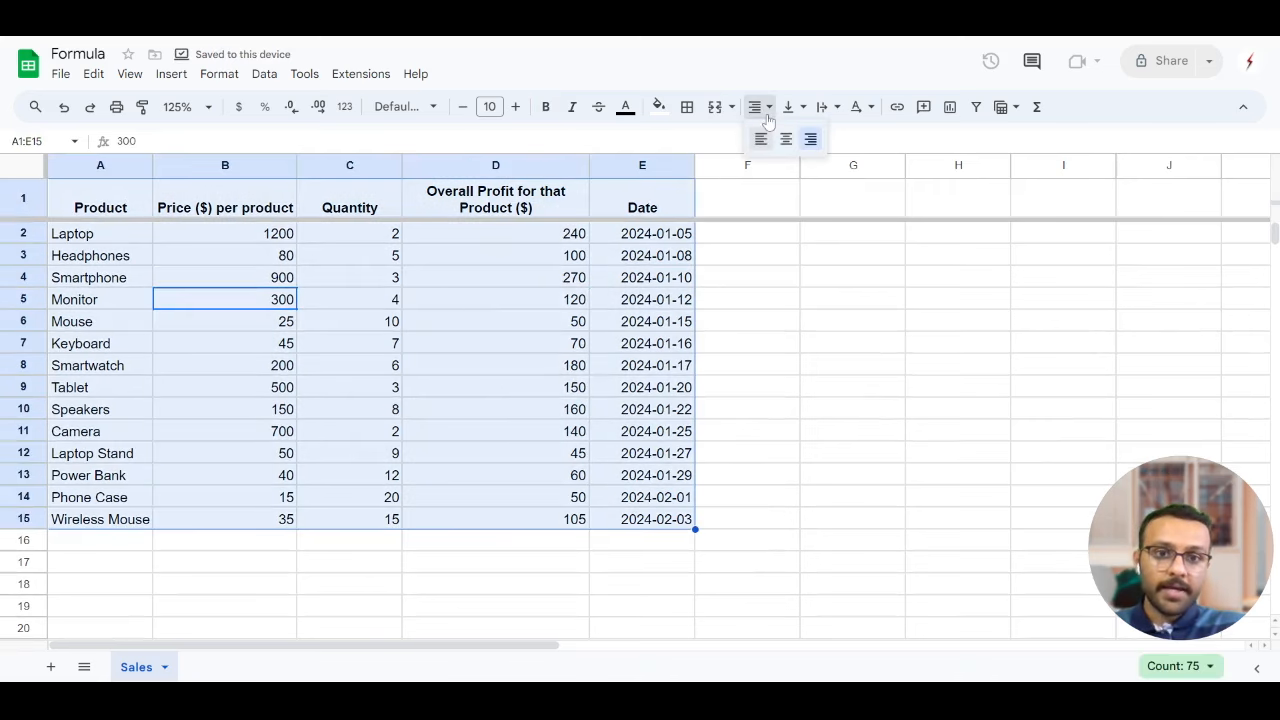
{"action": "left_click", "coordinate": [786, 139]}
{"action": "left_click", "coordinate": [660, 370]}
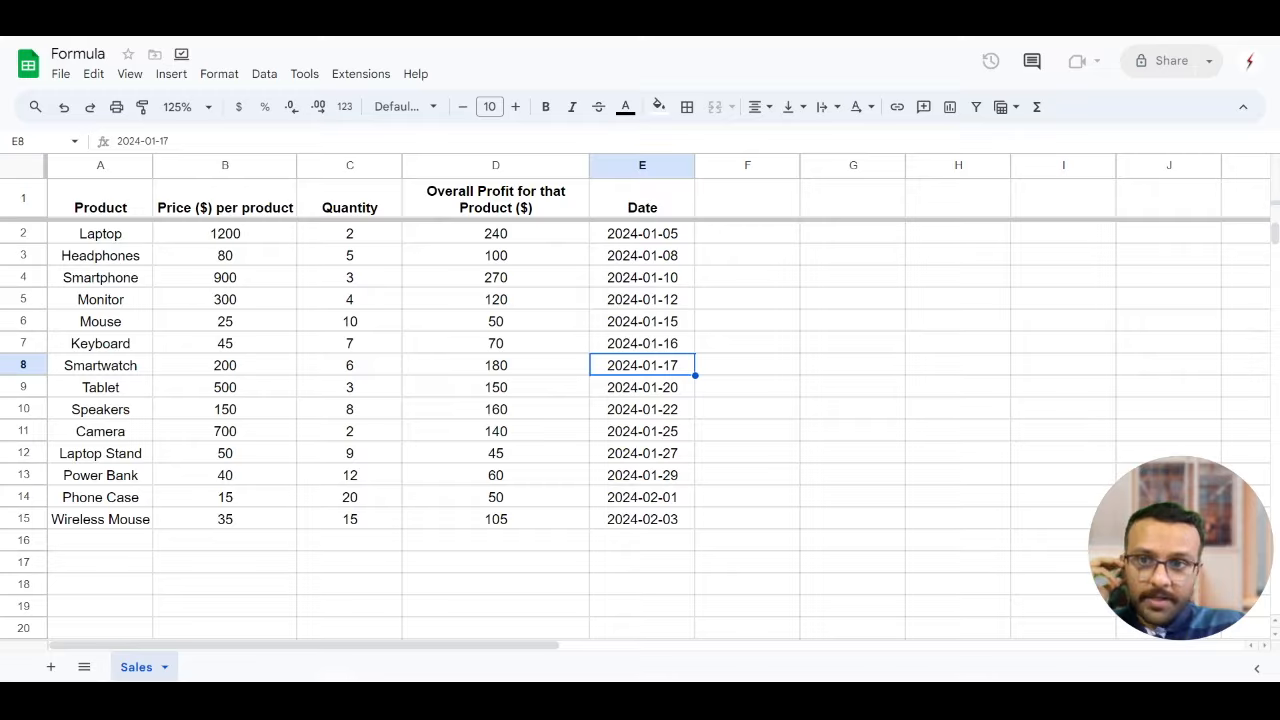
Insert a column before the overall profit column and give it the header "Sales for the product".
{"action": "right_click", "coordinate": [437, 167]}
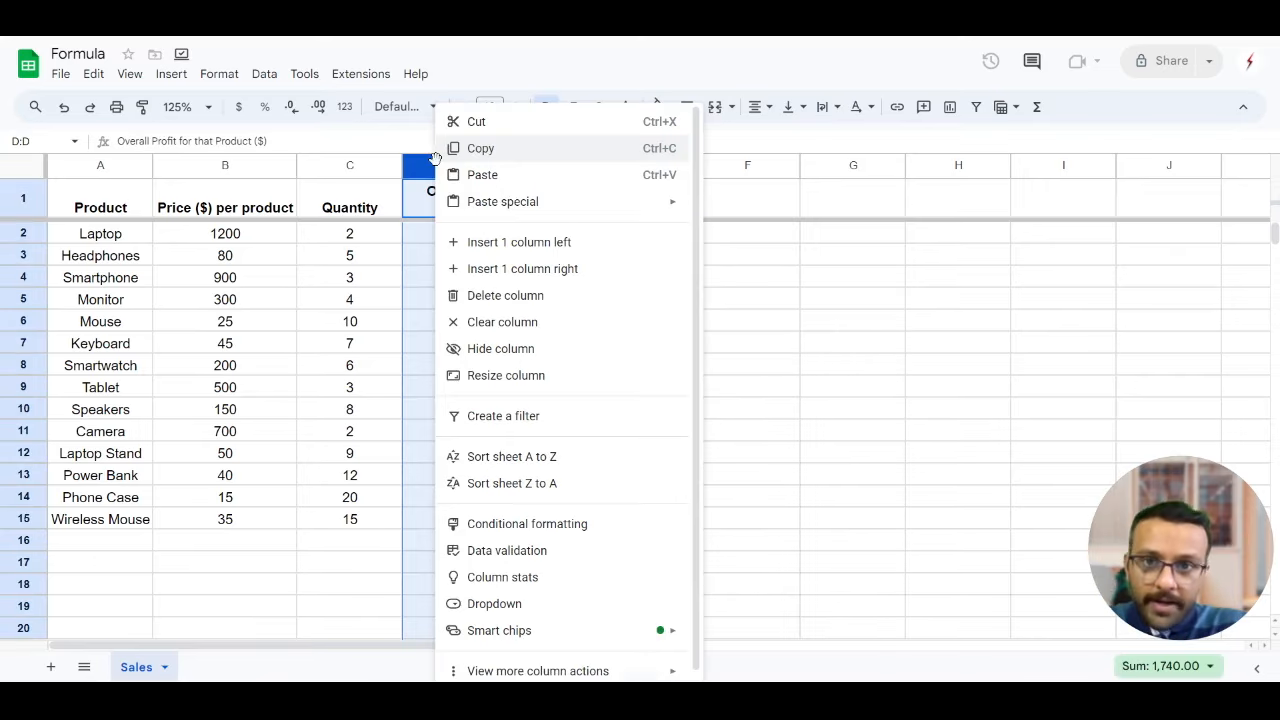
{"action": "left_click", "coordinate": [575, 242]}
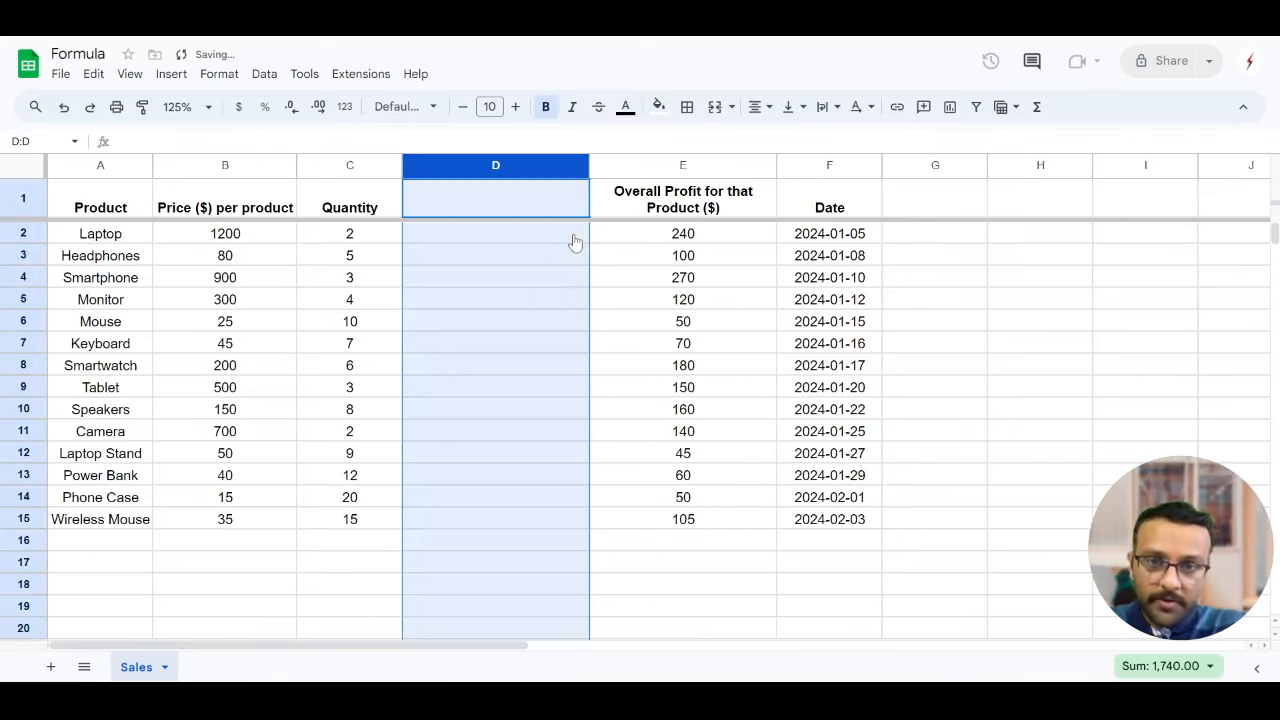
{"action": "left_click", "coordinate": [503, 254]}
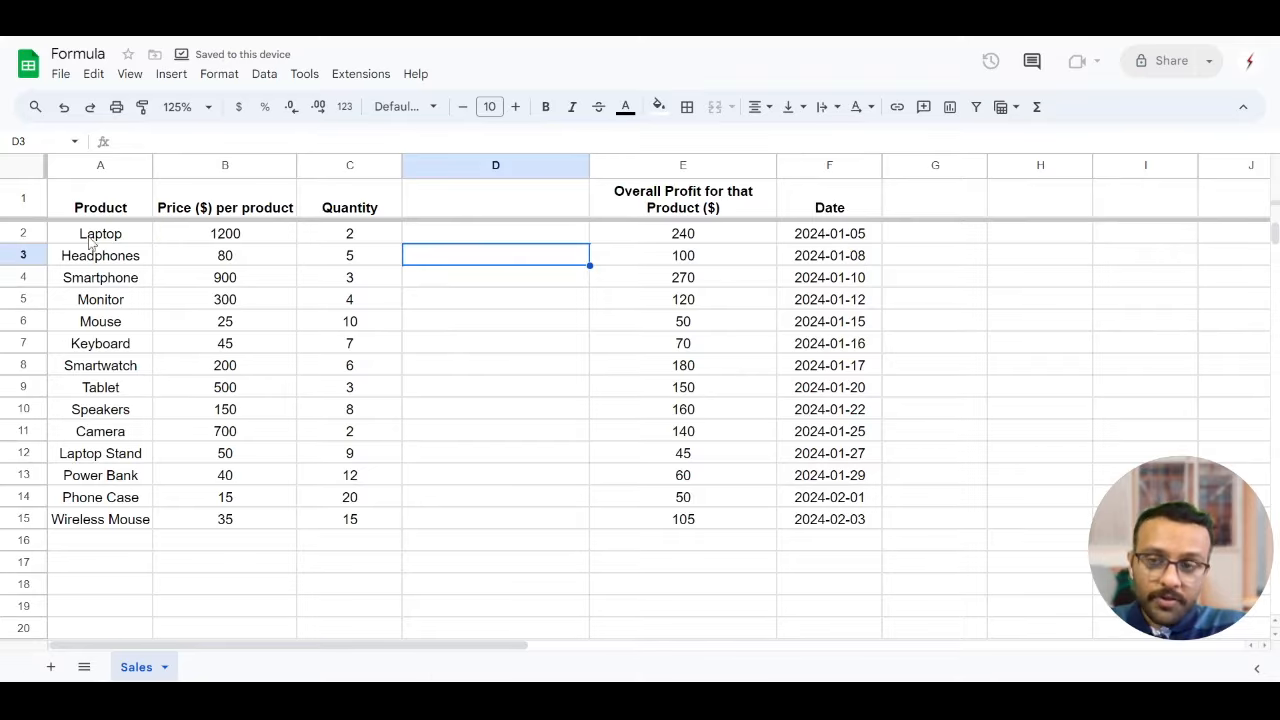
{"action": "left_click", "coordinate": [474, 209]}
{"action": "type", "text": "Sales for the product"}
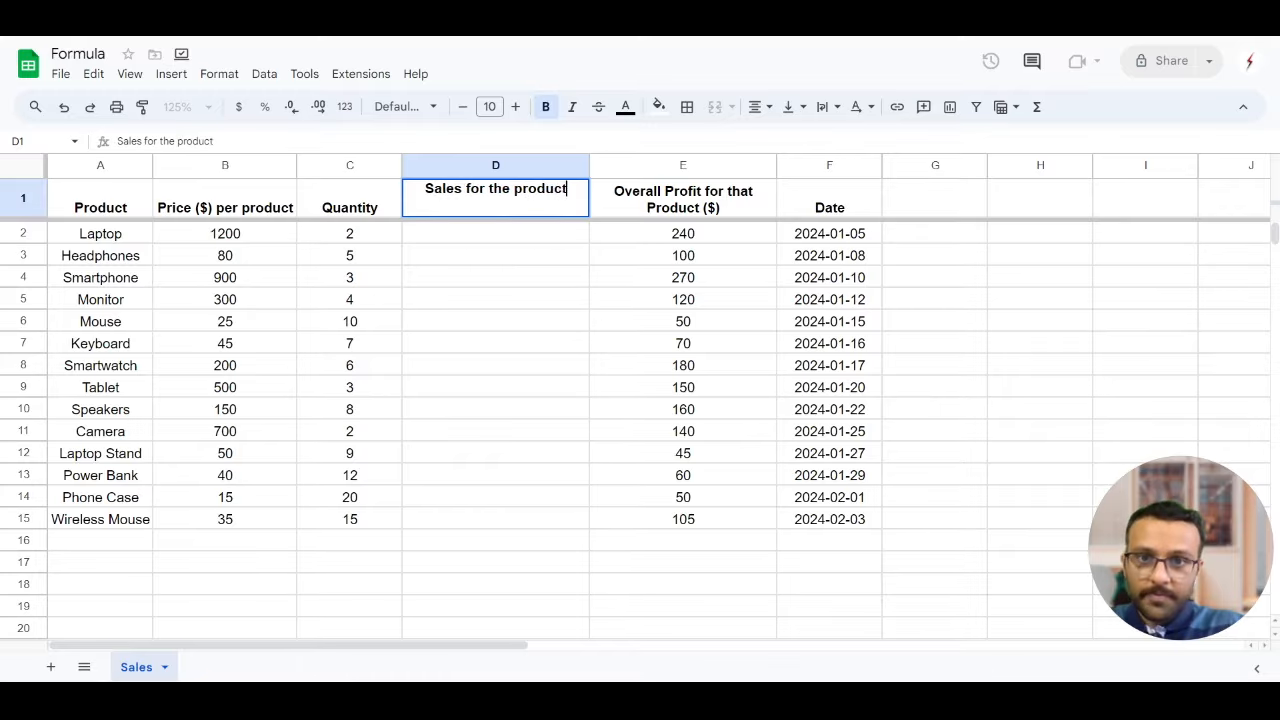
{"action": "key", "text": "Return"}
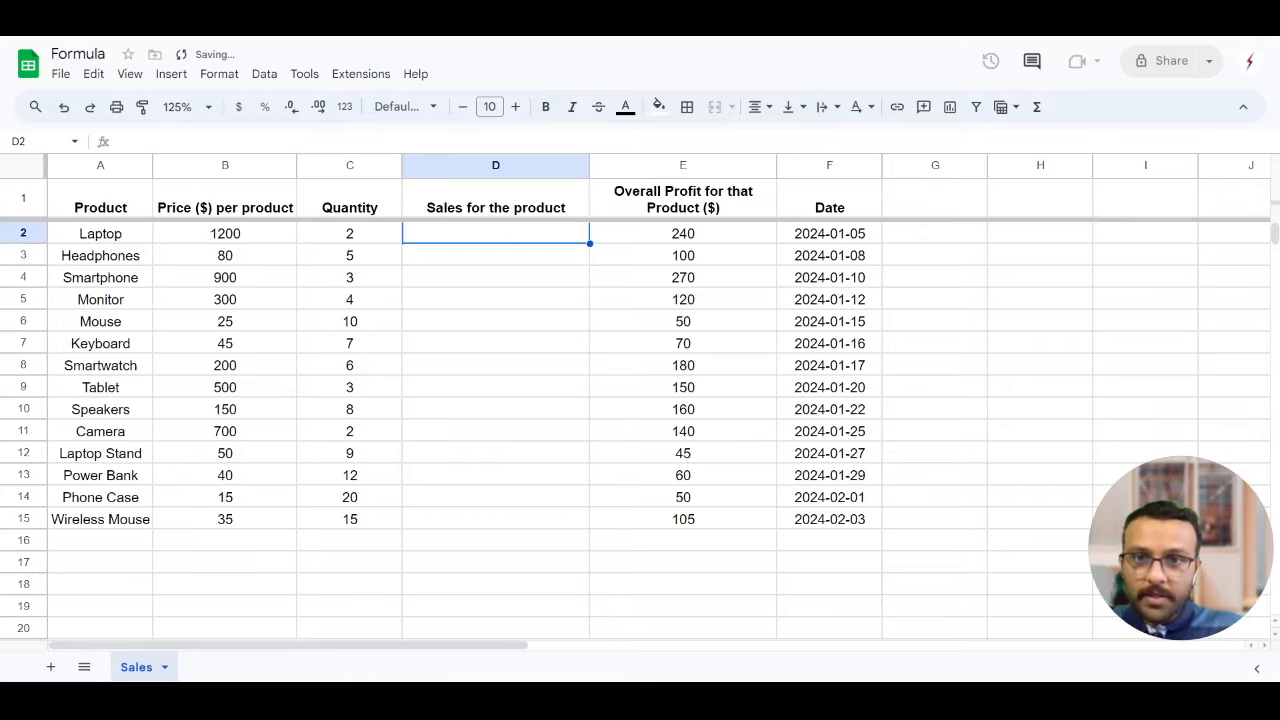
Check the prices and quantities for Laptop and Headphones, and enter their sales by hand as 2400 and 400.
{"action": "left_click", "coordinate": [226, 240]}
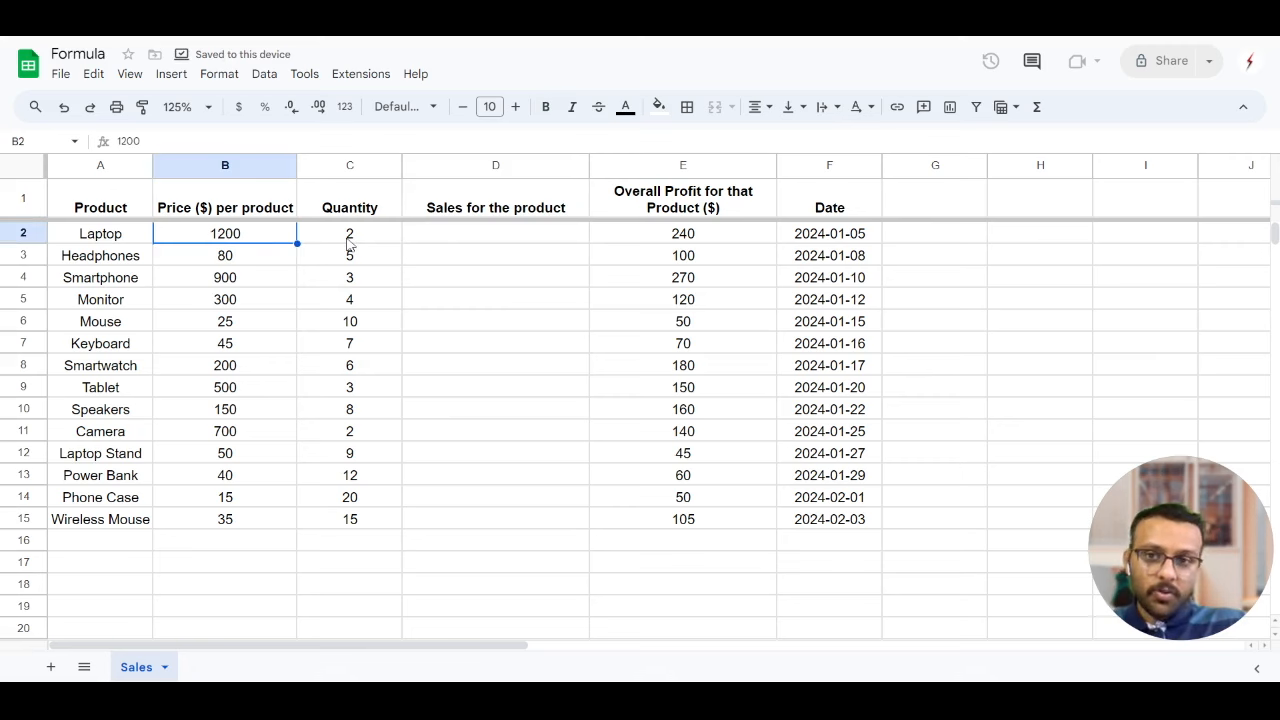
{"action": "left_click", "coordinate": [349, 240]}
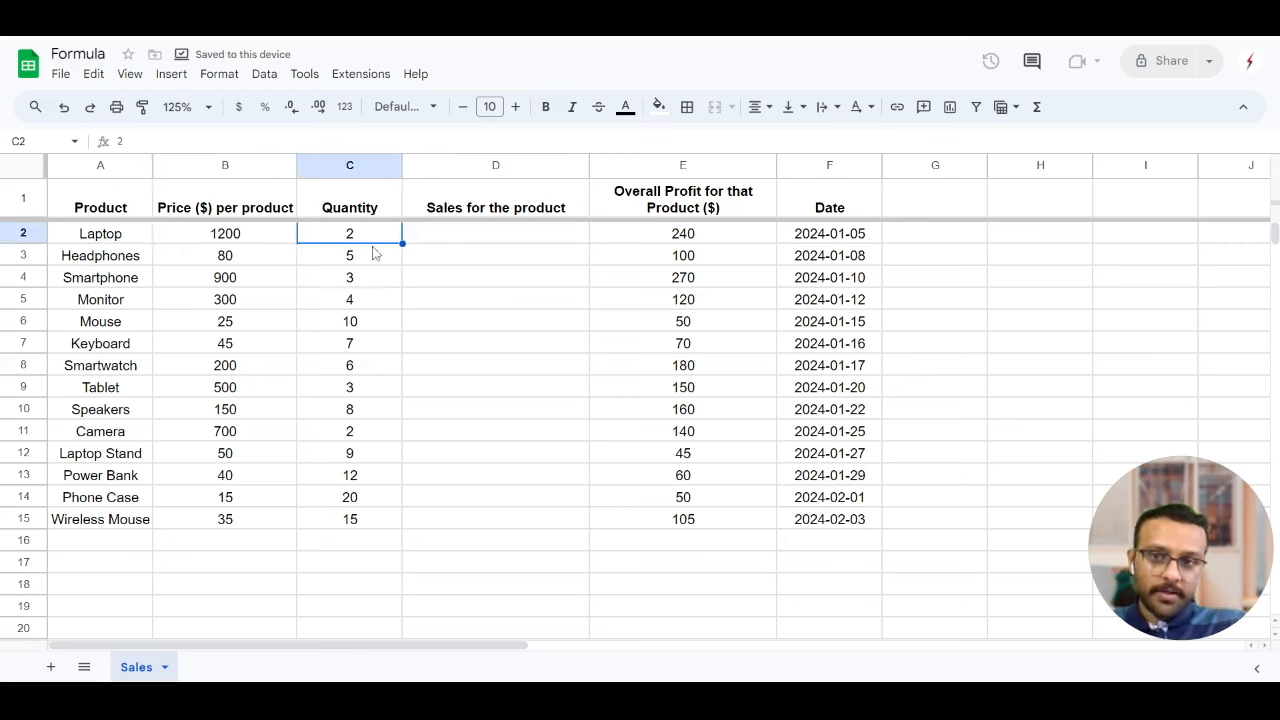
{"action": "left_click", "coordinate": [124, 262]}
{"action": "left_click", "coordinate": [349, 263]}
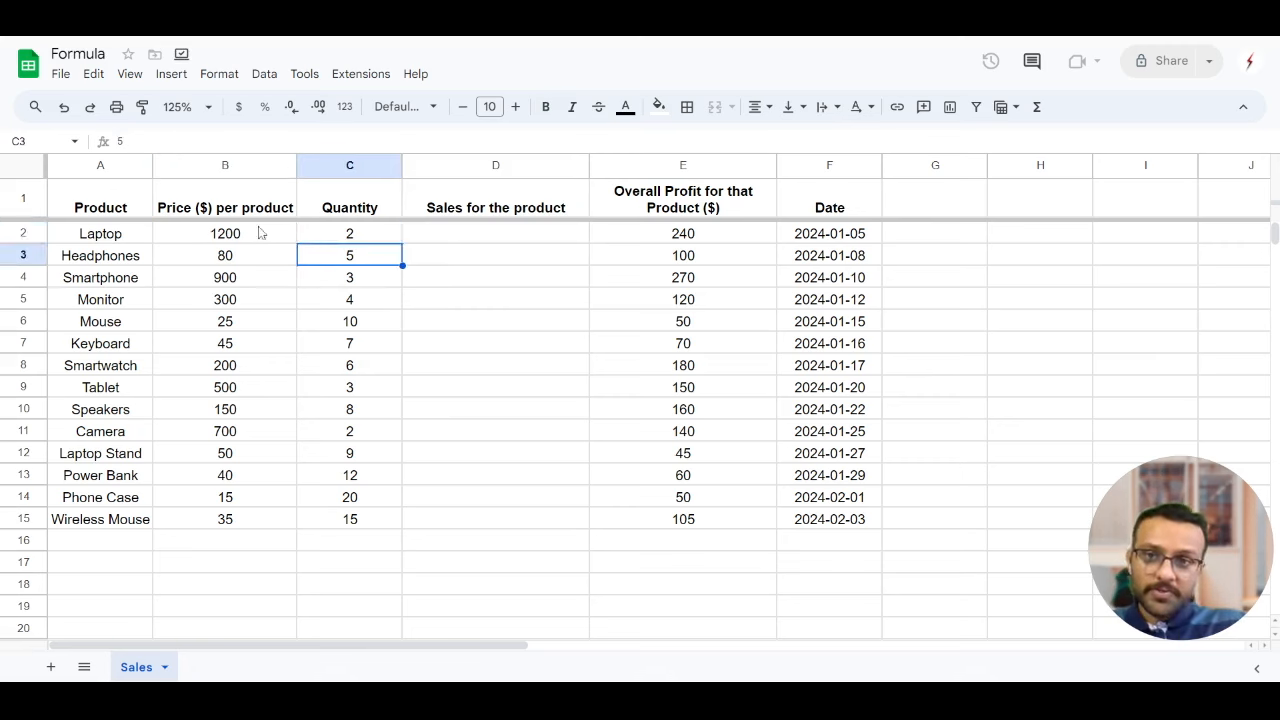
{"action": "left_click", "coordinate": [226, 257]}
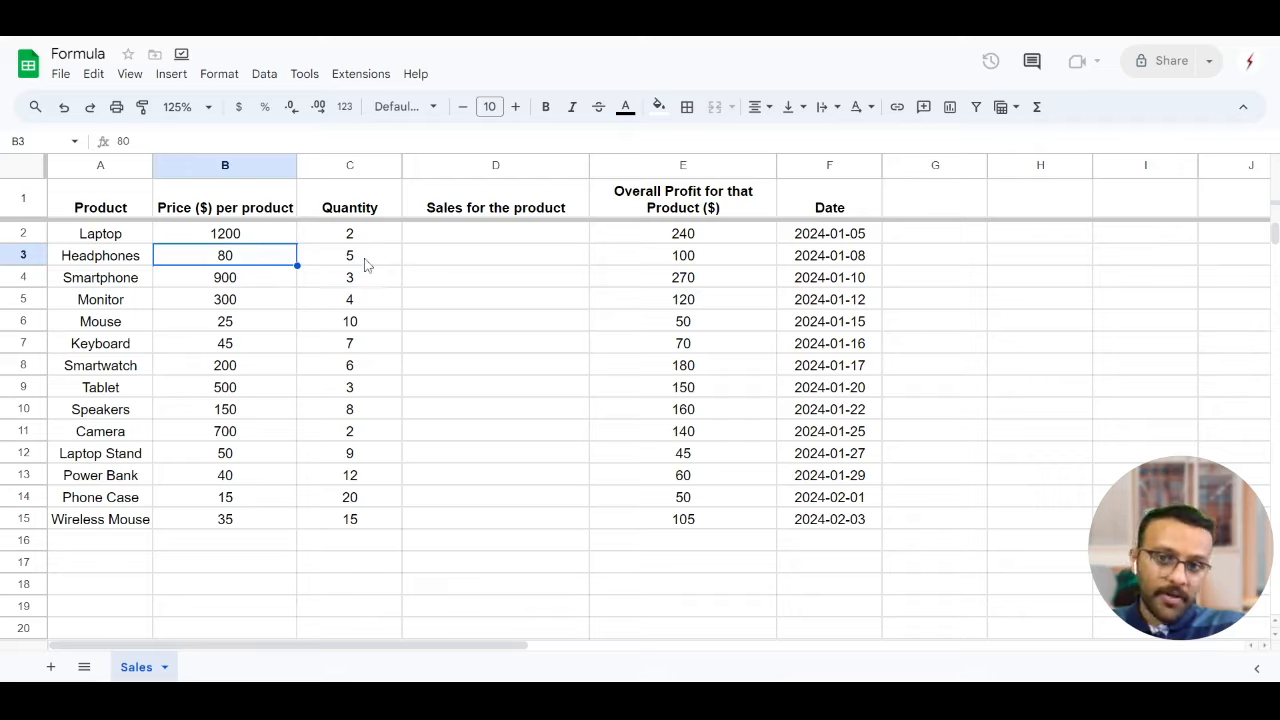
{"action": "left_click", "coordinate": [476, 240]}
{"action": "type", "text": "2400"}
{"action": "key", "text": "Return"}
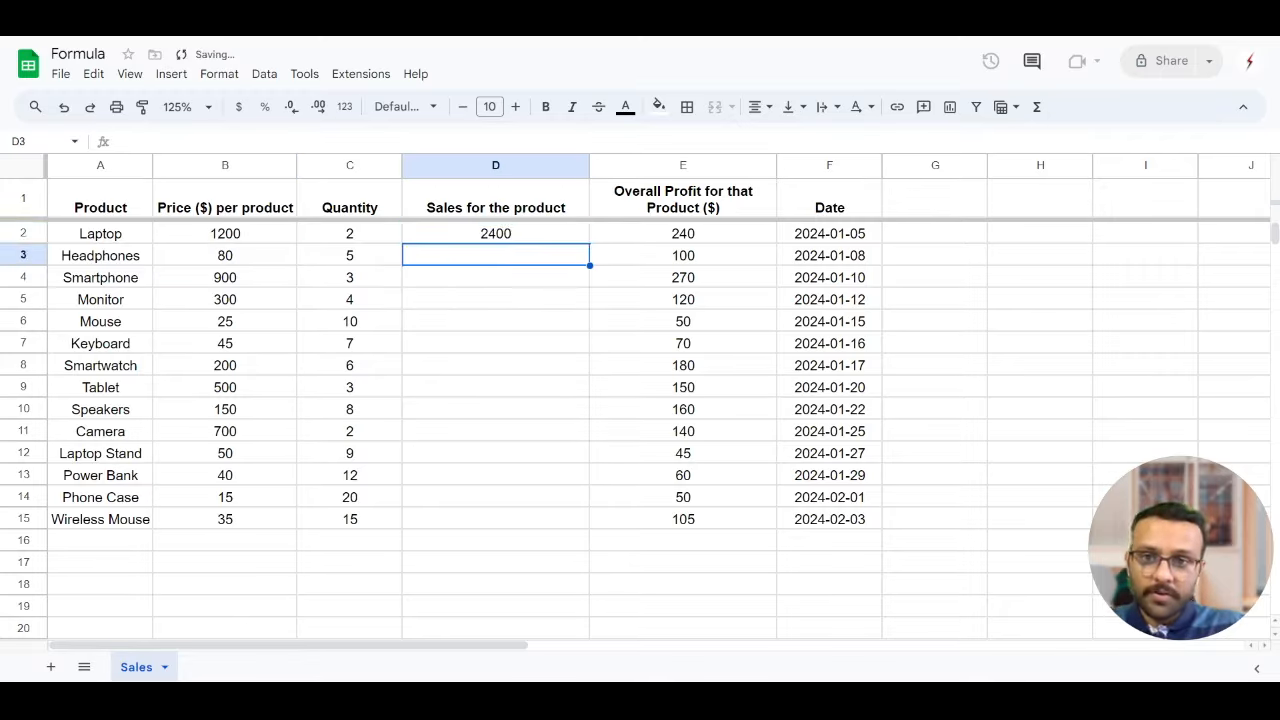
{"action": "type", "text": "400"}
{"action": "key", "text": "Return"}
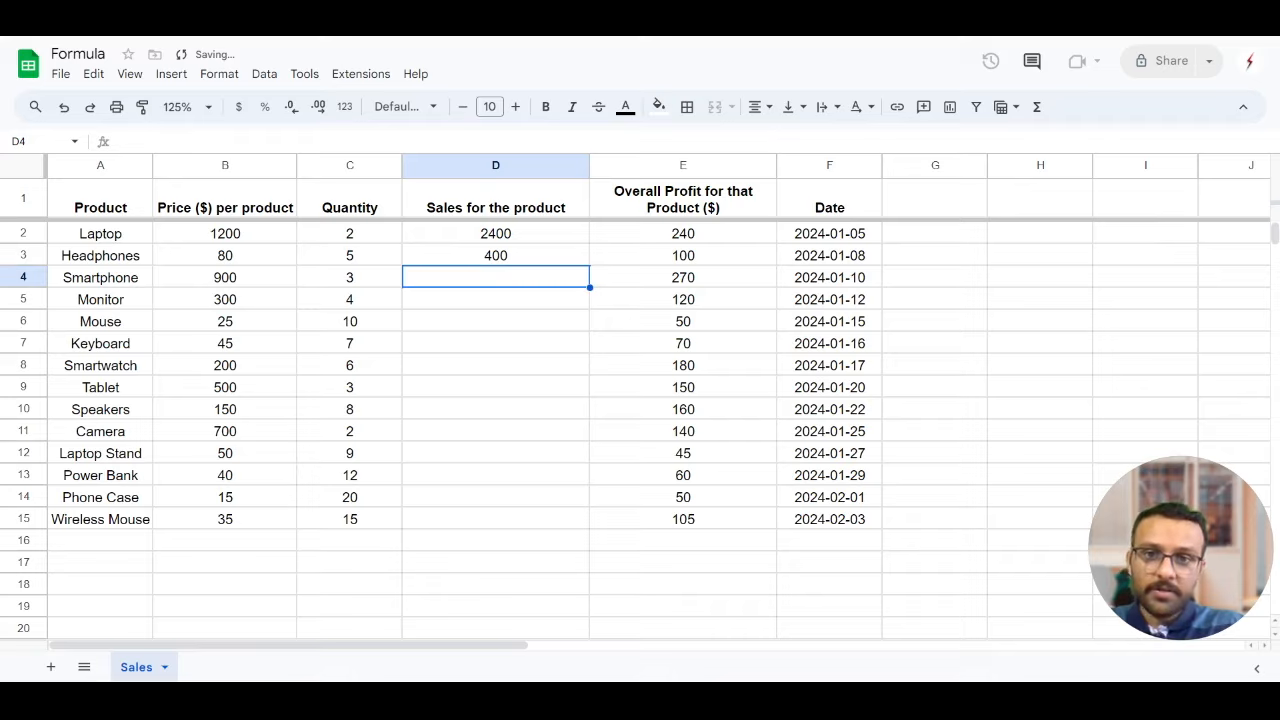
Clear the hand-entered sales values from D2:D3.
{"action": "left_click_drag", "start_coordinate": [478, 236], "coordinate": [480, 260]}
{"action": "key", "text": "Delete"}
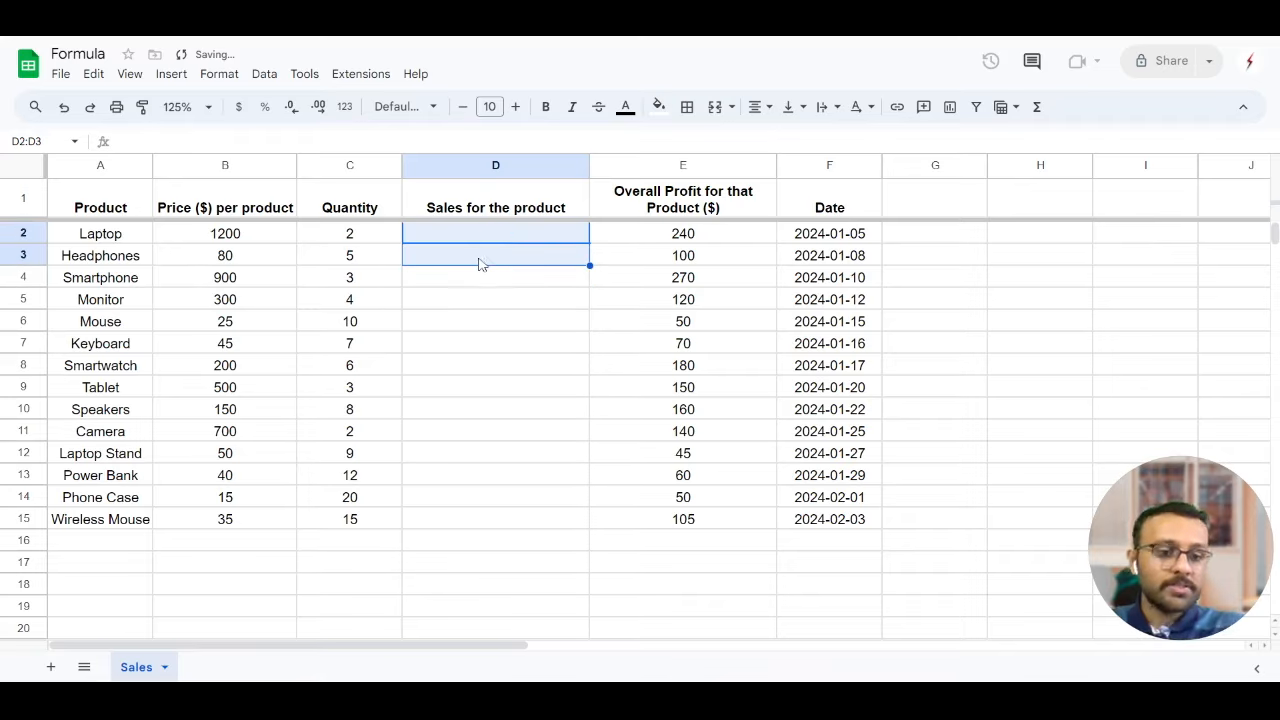
{"action": "left_click", "coordinate": [497, 330]}
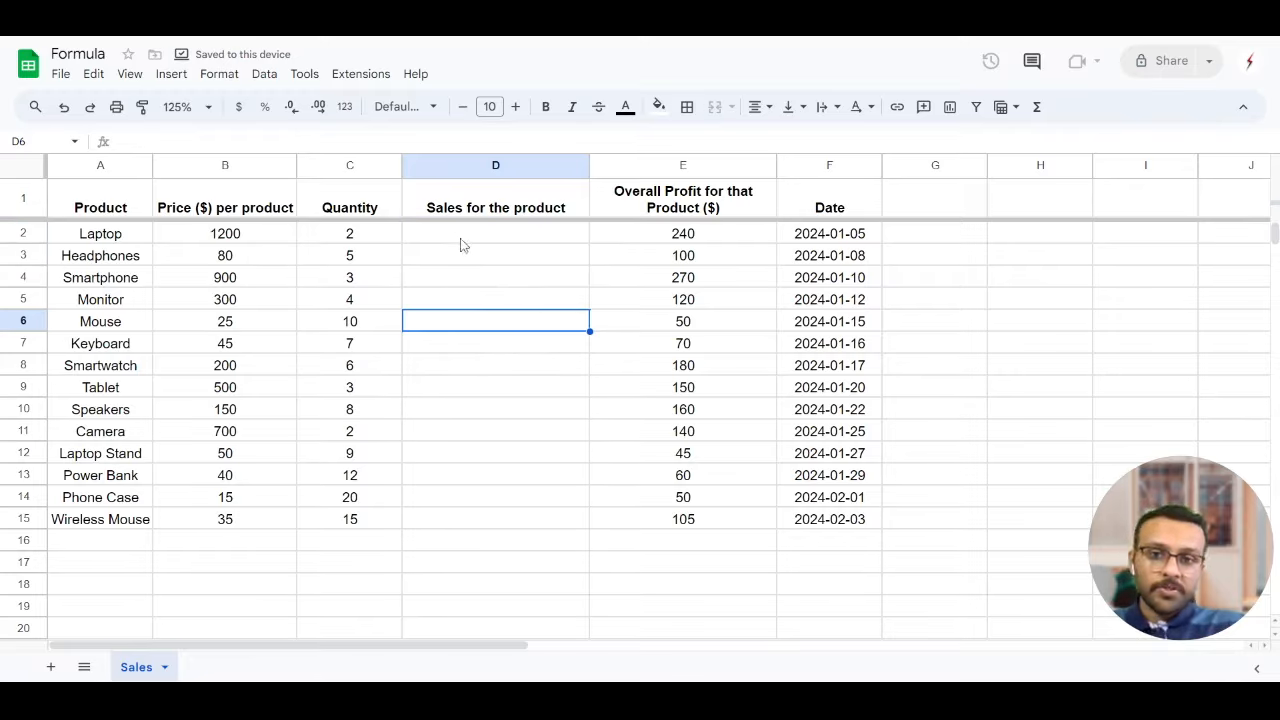
Enter the formula =B2*C2 in D2 to calculate the Laptop sales from price and quantity.
{"action": "left_click", "coordinate": [462, 240]}
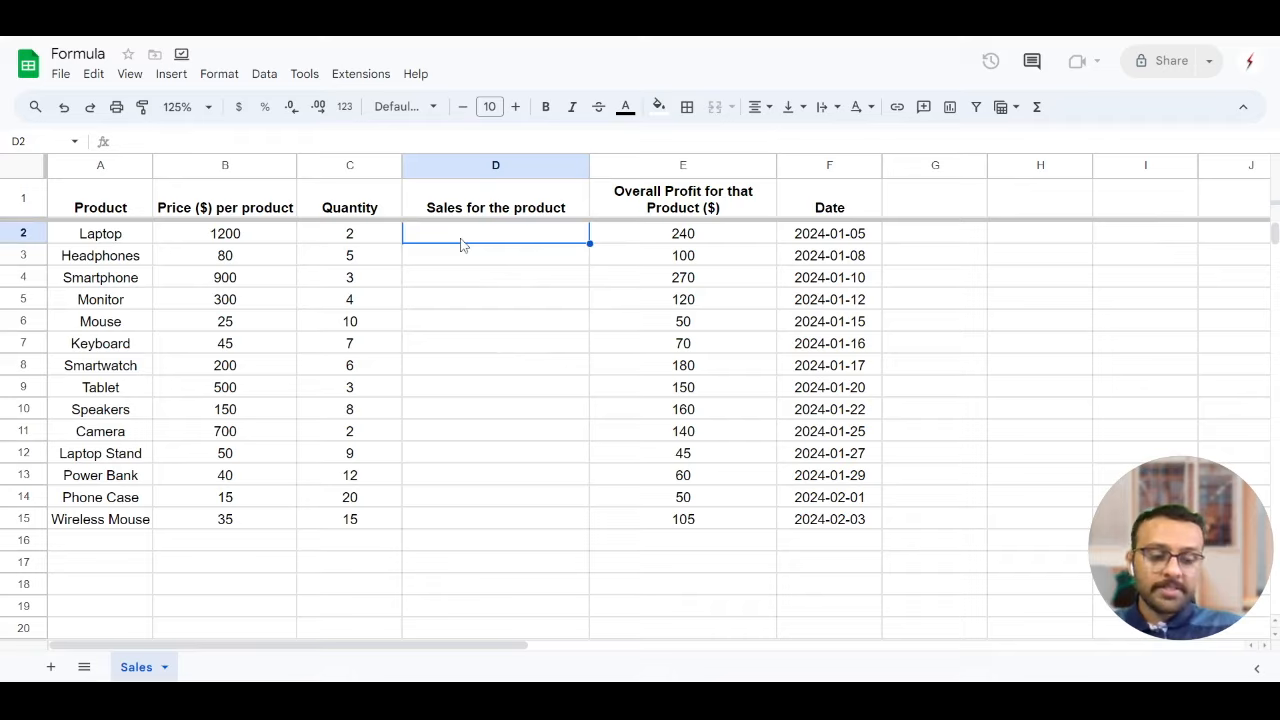
{"action": "type", "text": "="}
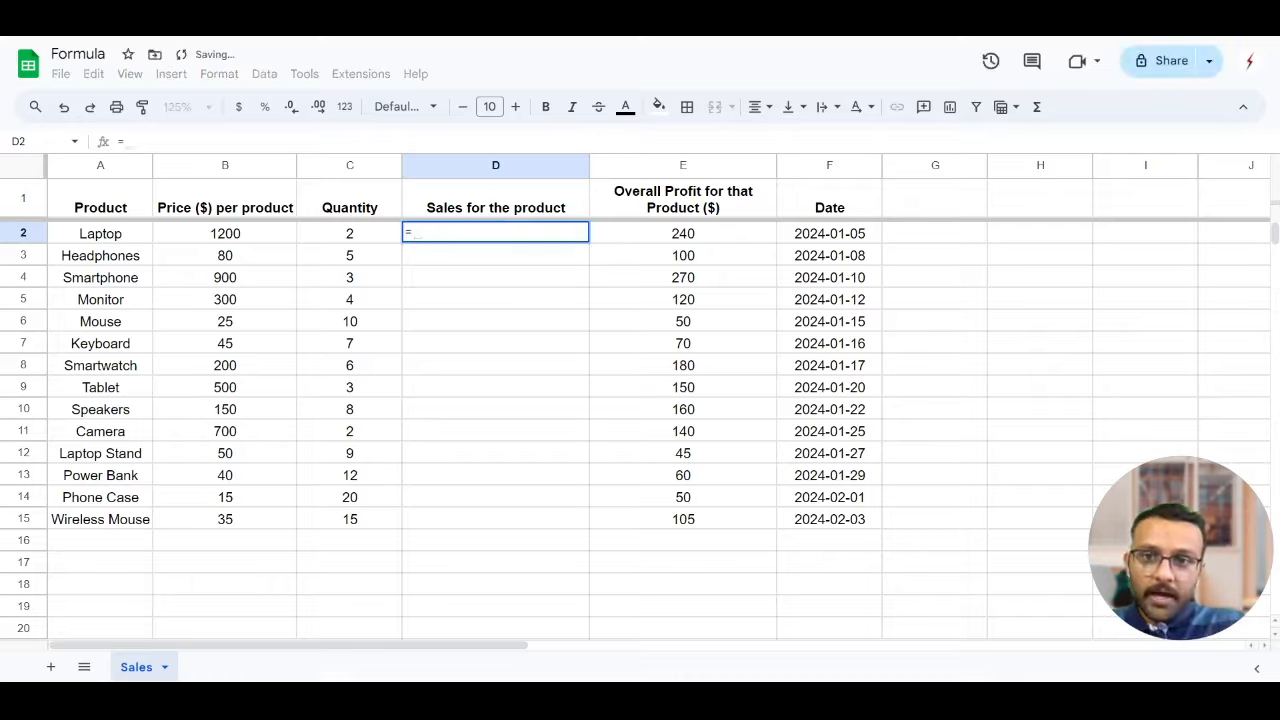
{"action": "left_click", "coordinate": [265, 240]}
{"action": "type", "text": "*"}
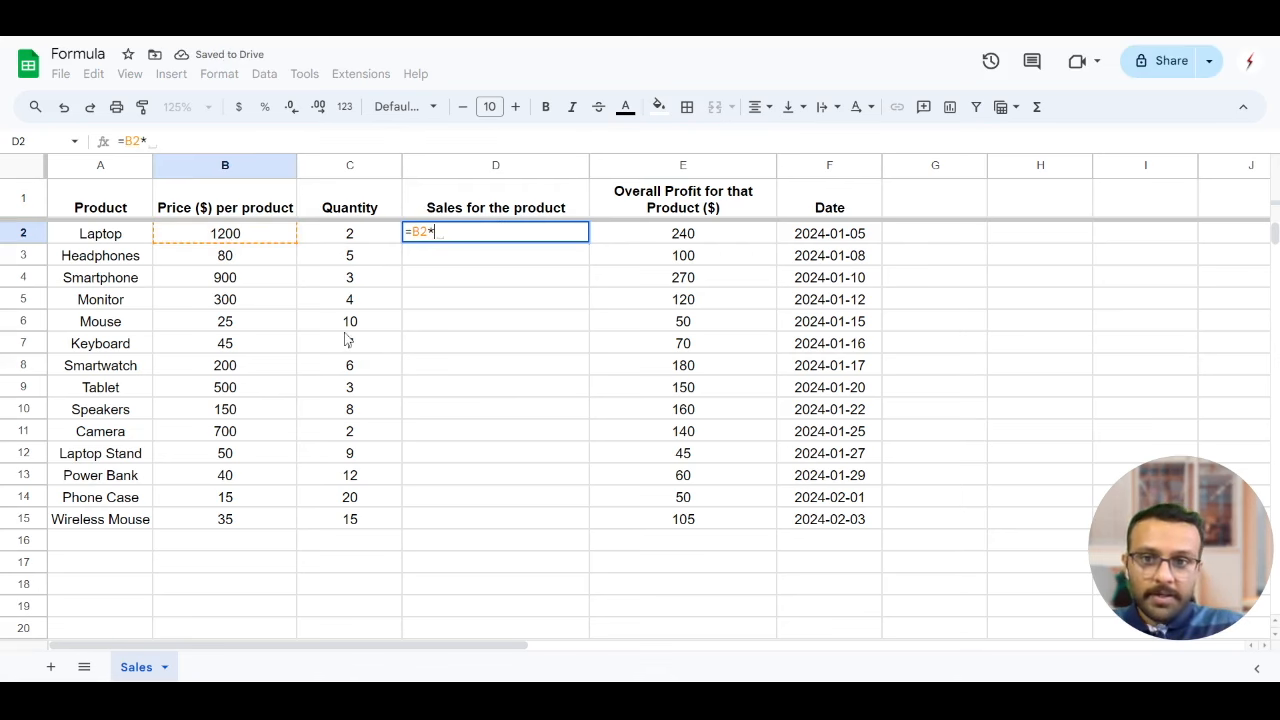
{"action": "left_click", "coordinate": [346, 238]}
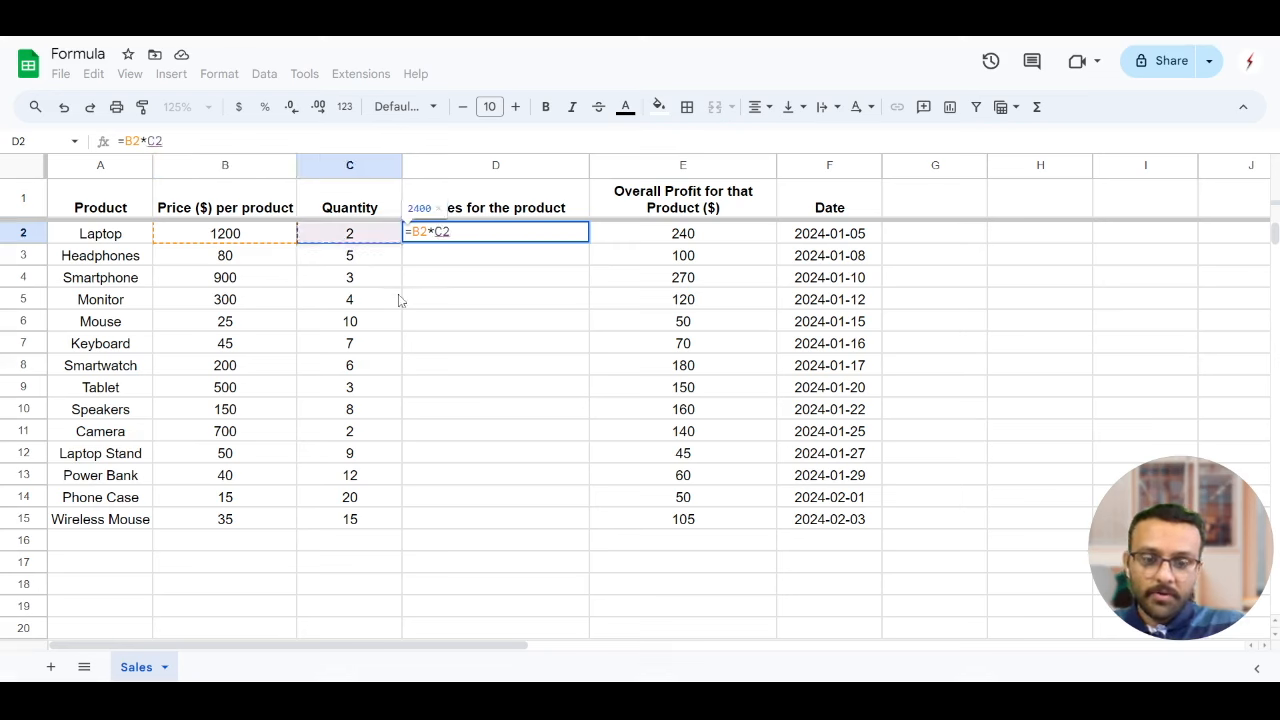
{"action": "key", "text": "Return"}
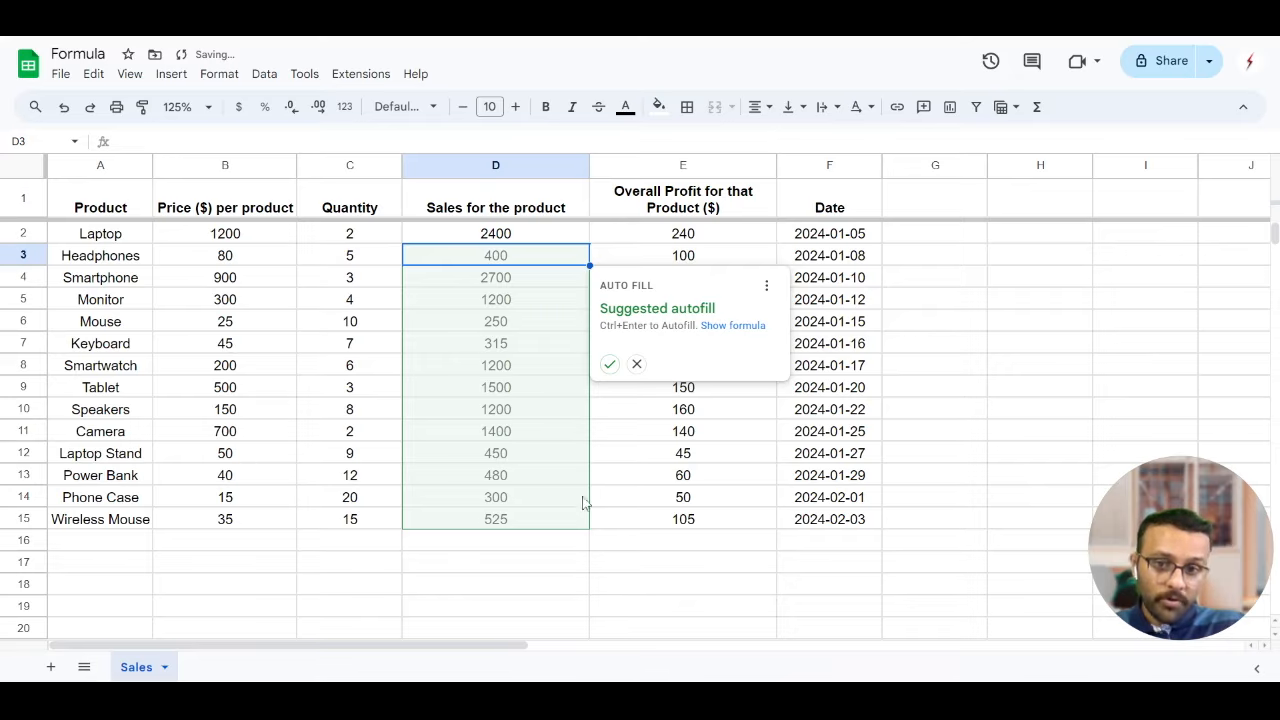
Accept the suggested autofill for the sales column and inspect the formulas in D2, D3 and D13.
{"action": "left_click", "coordinate": [609, 365]}
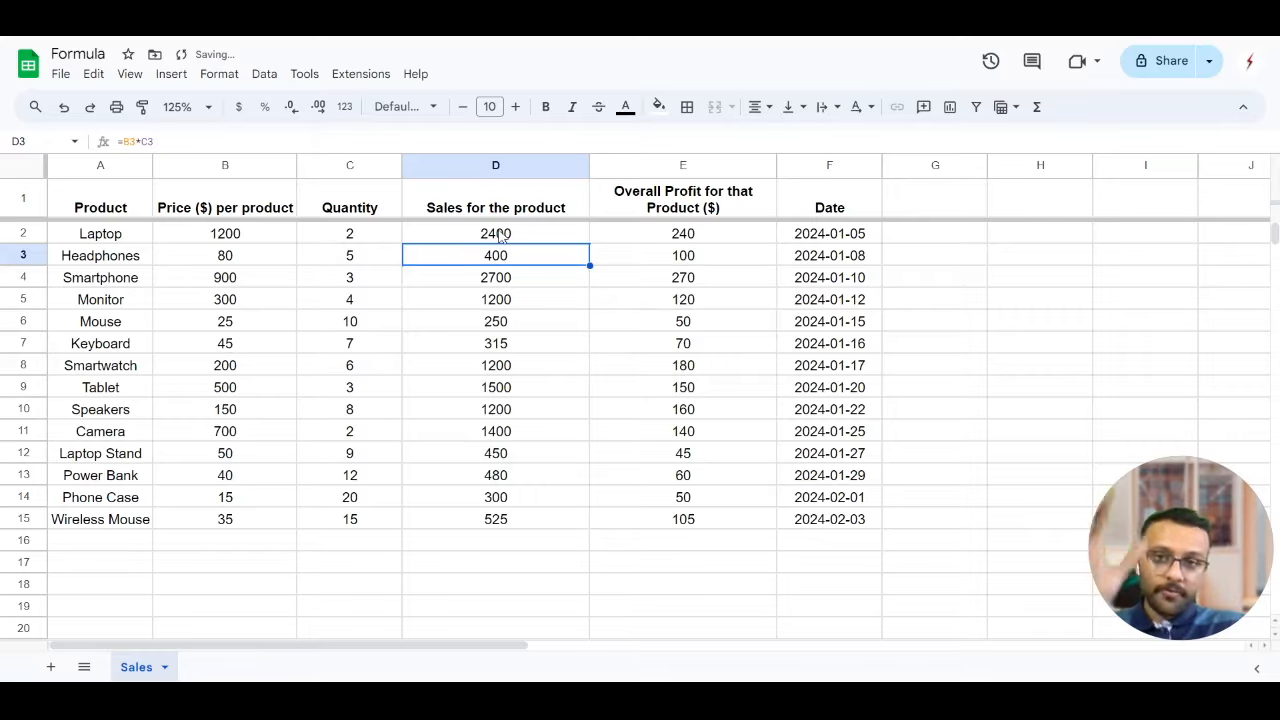
{"action": "triple_click", "coordinate": [136, 142]}
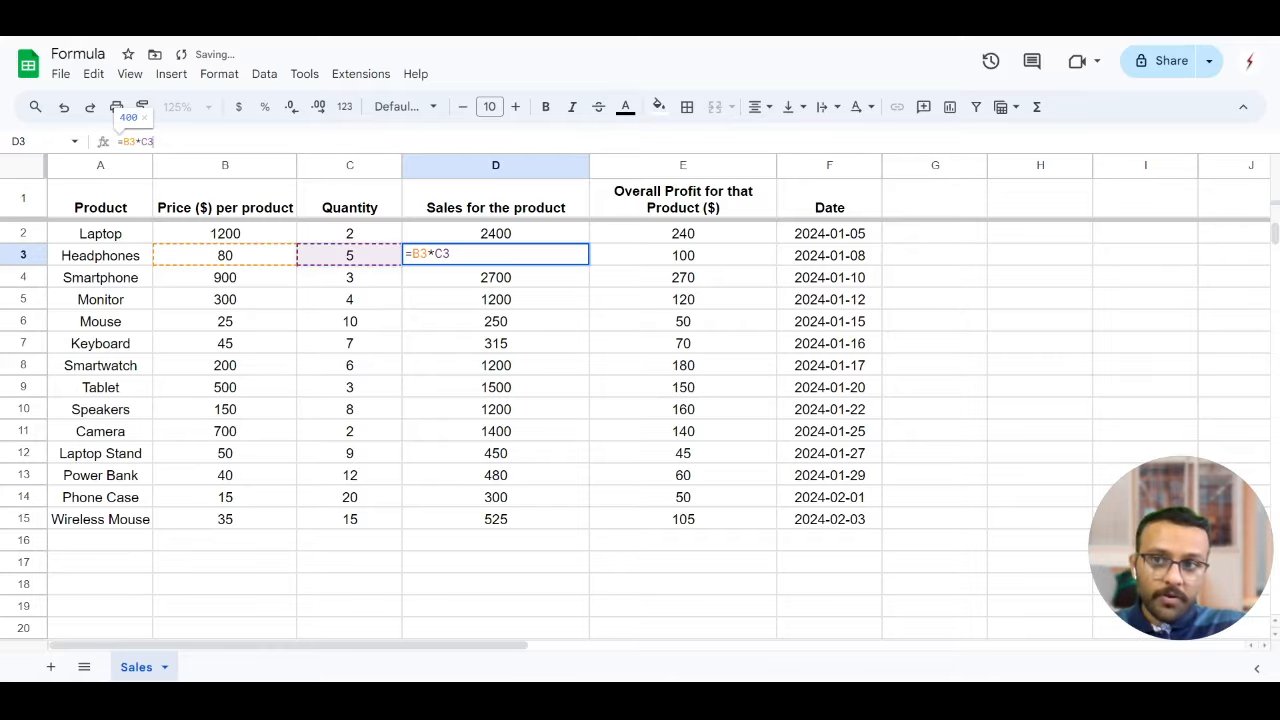
{"action": "left_click", "coordinate": [495, 318]}
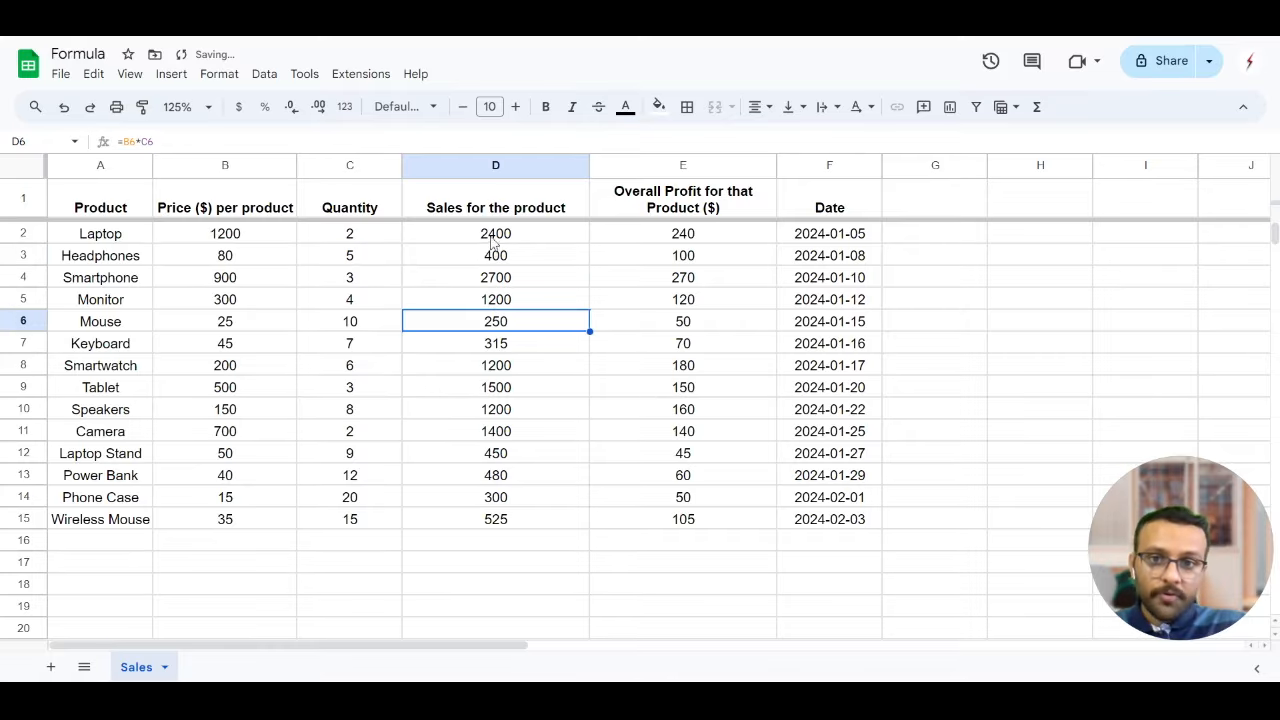
{"action": "left_click", "coordinate": [488, 238]}
{"action": "double_click", "coordinate": [488, 238]}
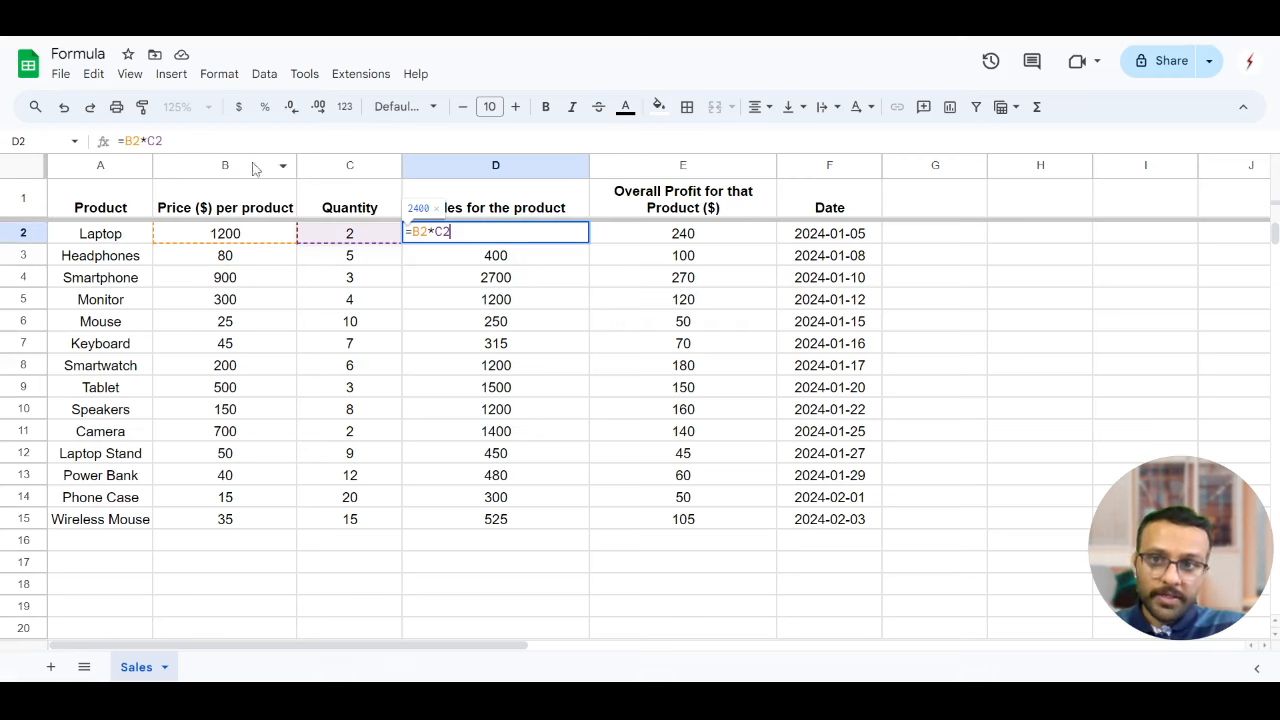
{"action": "left_click", "coordinate": [480, 258]}
{"action": "double_click", "coordinate": [473, 259]}
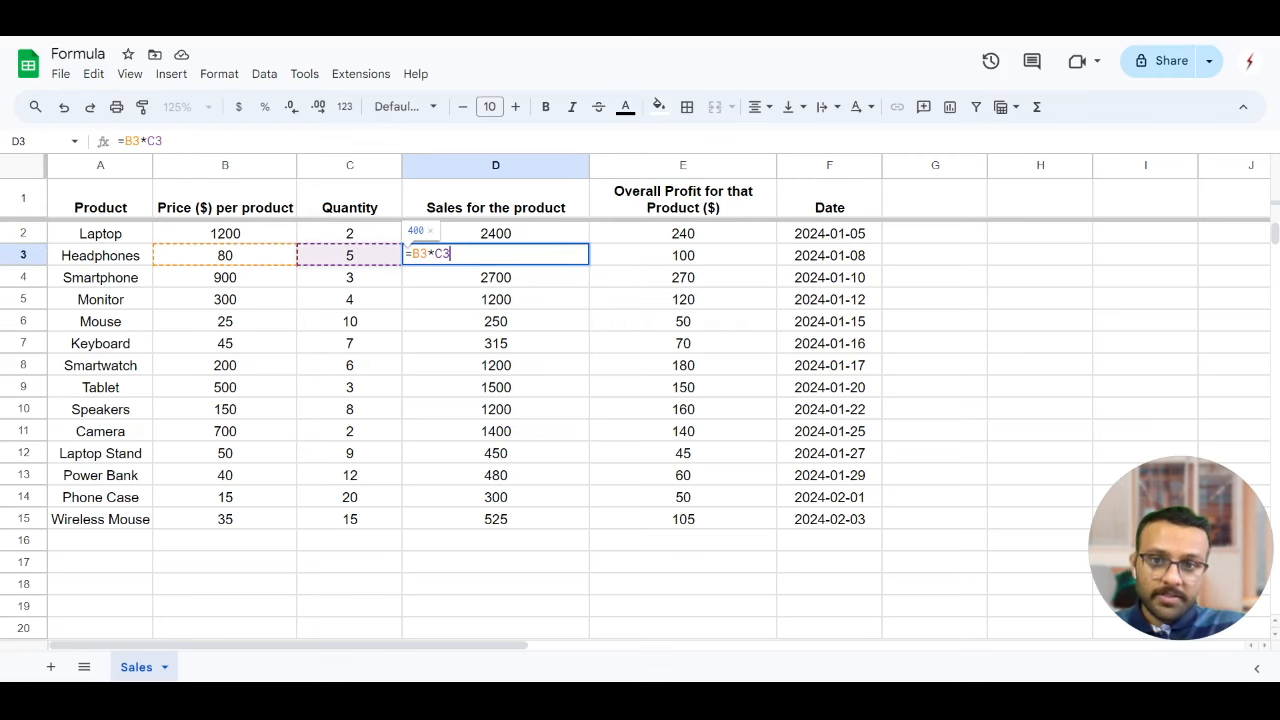
{"action": "double_click", "coordinate": [500, 480]}
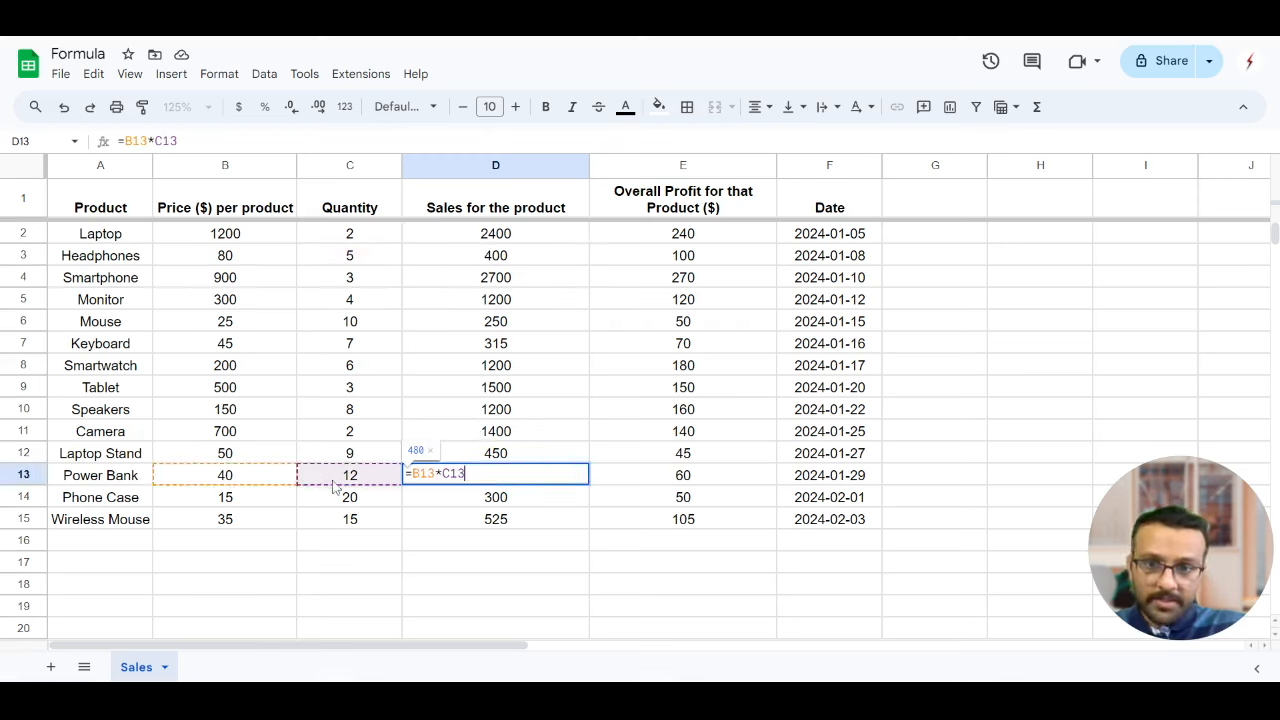
{"action": "key", "text": "Return"}
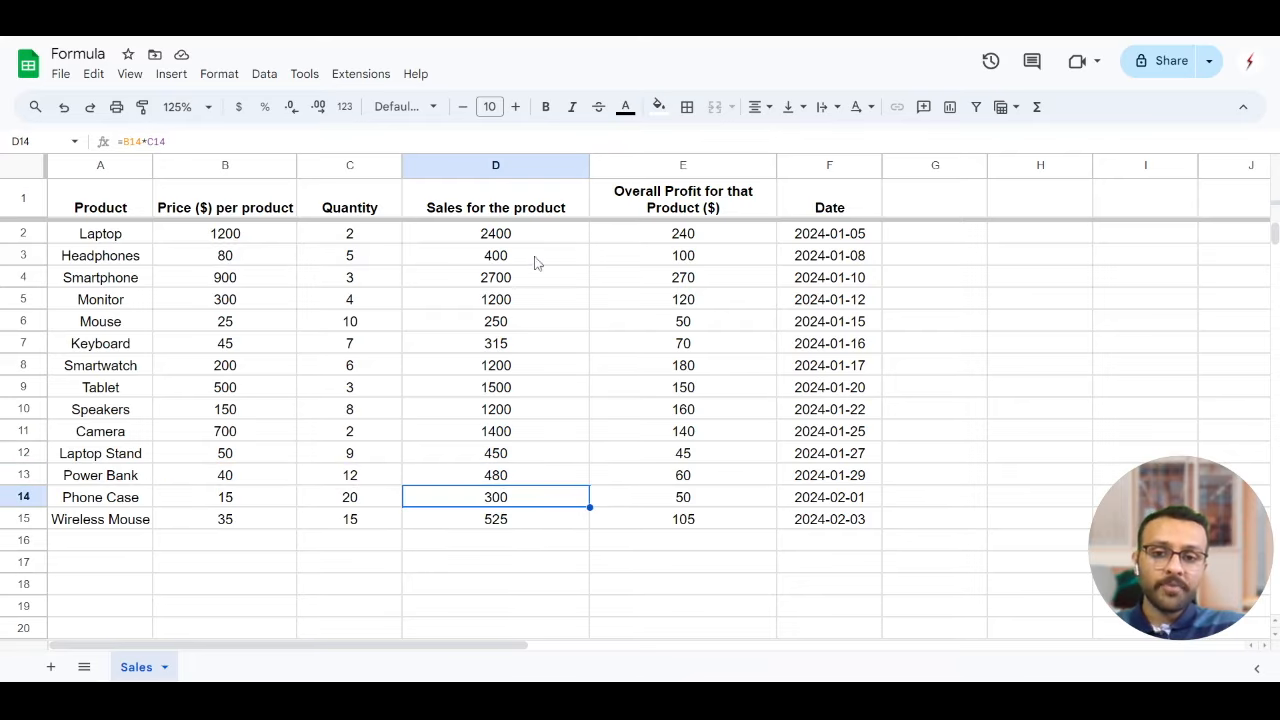
Clear the autofilled sales formulas from D3:D15, keeping only the Laptop formula in D2.
{"action": "left_click_drag", "start_coordinate": [535, 264], "coordinate": [557, 534]}
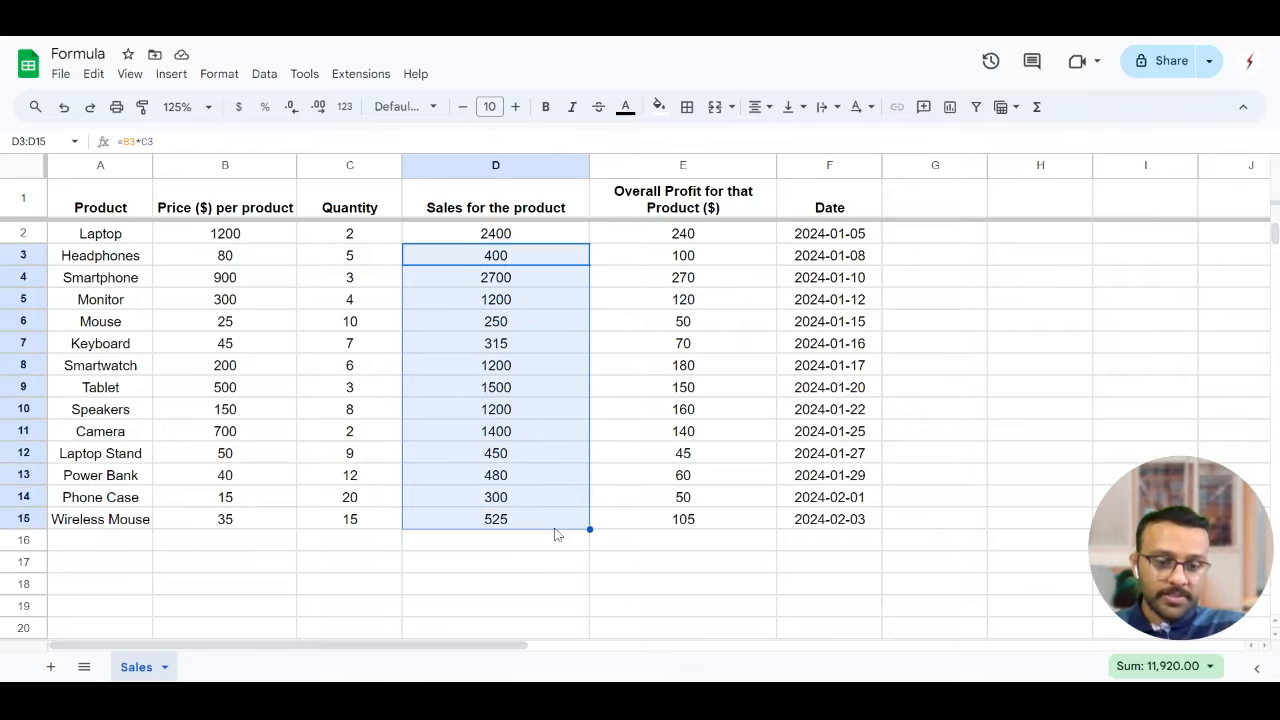
{"action": "key", "text": "Delete"}
{"action": "left_click", "coordinate": [636, 262]}
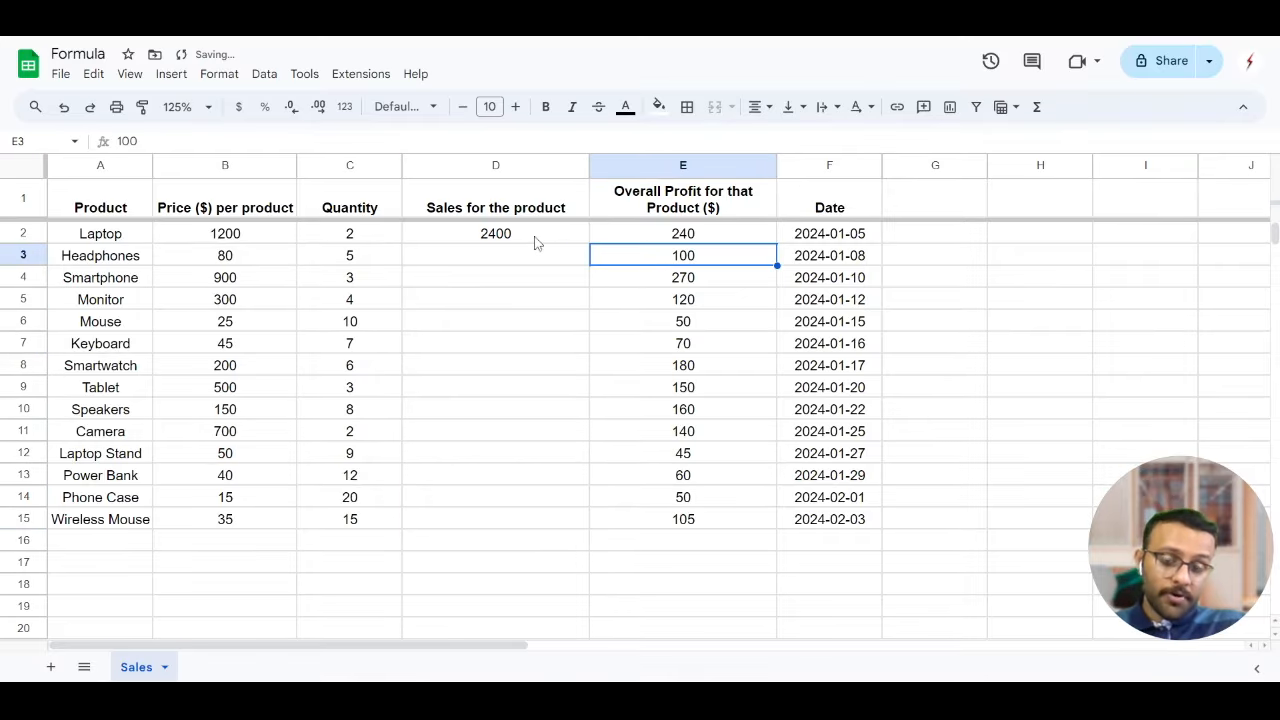
Copy the sales formula from D2 down through D15, checking the copied formula in D3 along the way.
{"action": "left_click", "coordinate": [486, 235]}
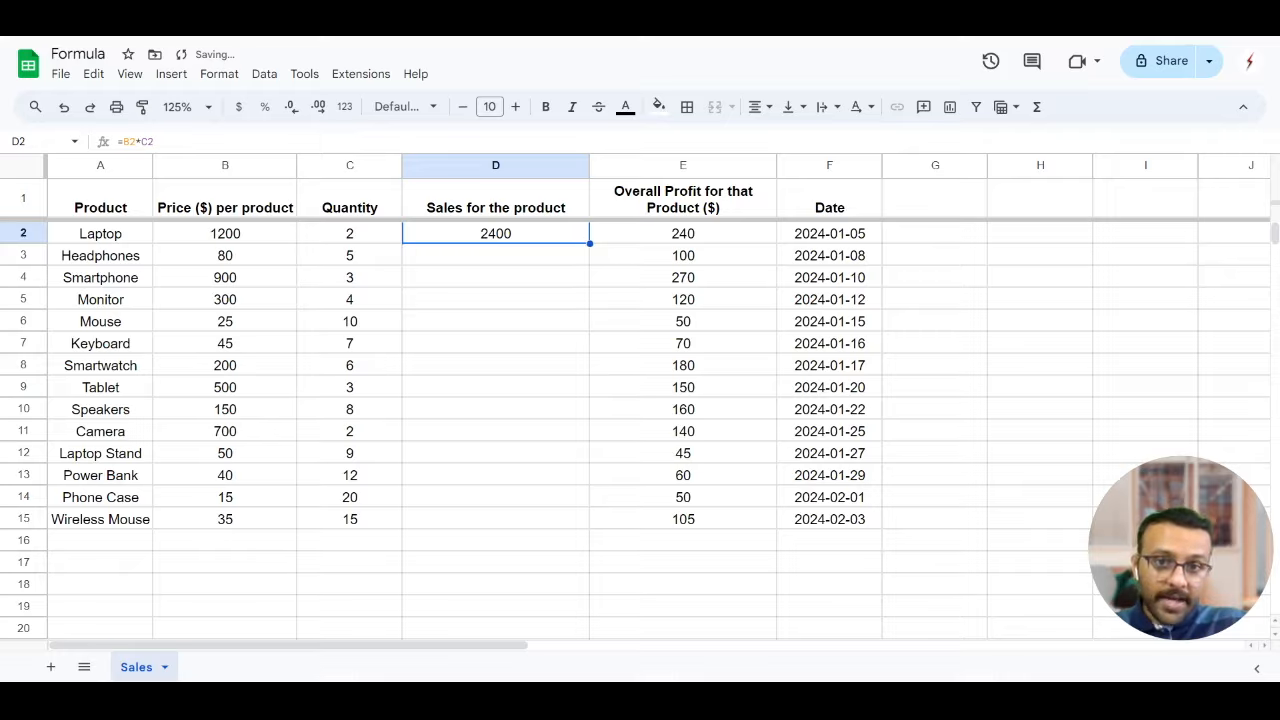
{"action": "left_click_drag", "start_coordinate": [590, 244], "coordinate": [590, 257]}
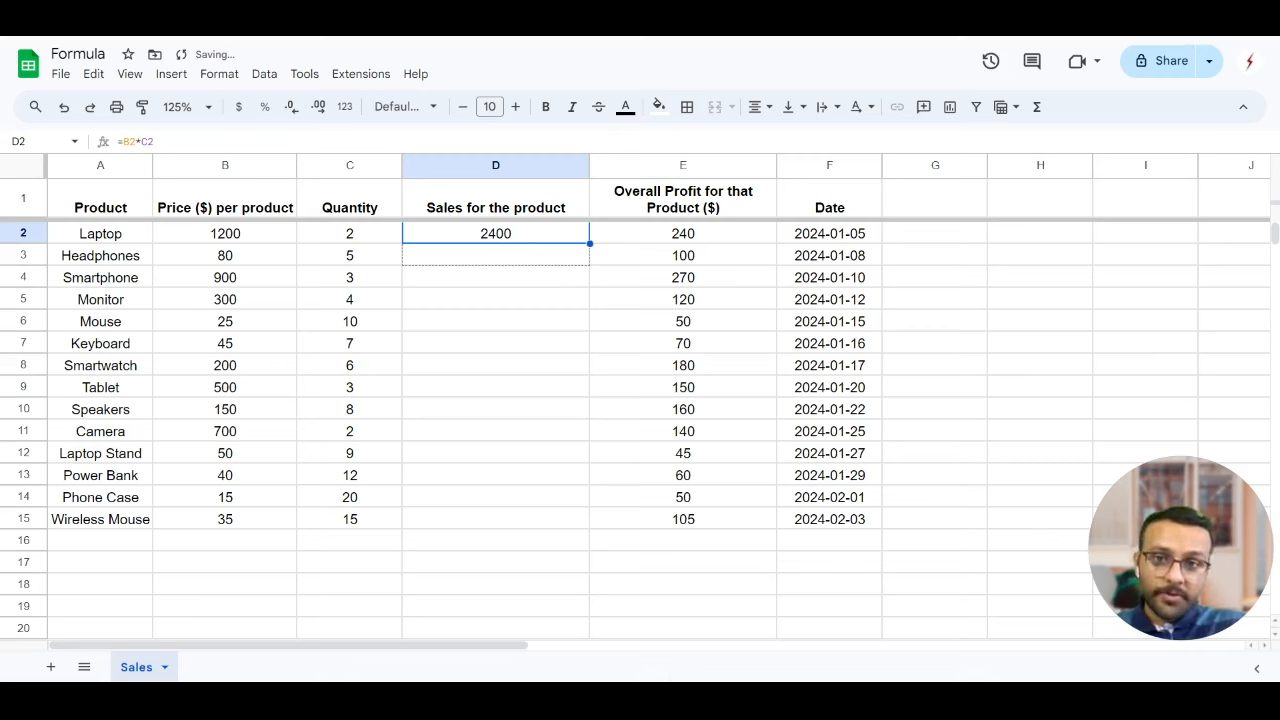
{"action": "left_click_drag", "start_coordinate": [590, 257], "coordinate": [590, 260]}
{"action": "left_click", "coordinate": [471, 256]}
{"action": "left_click_drag", "start_coordinate": [155, 141], "coordinate": [116, 141]}
{"action": "left_click", "coordinate": [512, 362]}
{"action": "left_click_drag", "start_coordinate": [566, 236], "coordinate": [597, 520]}
{"action": "left_click", "coordinate": [612, 409]}
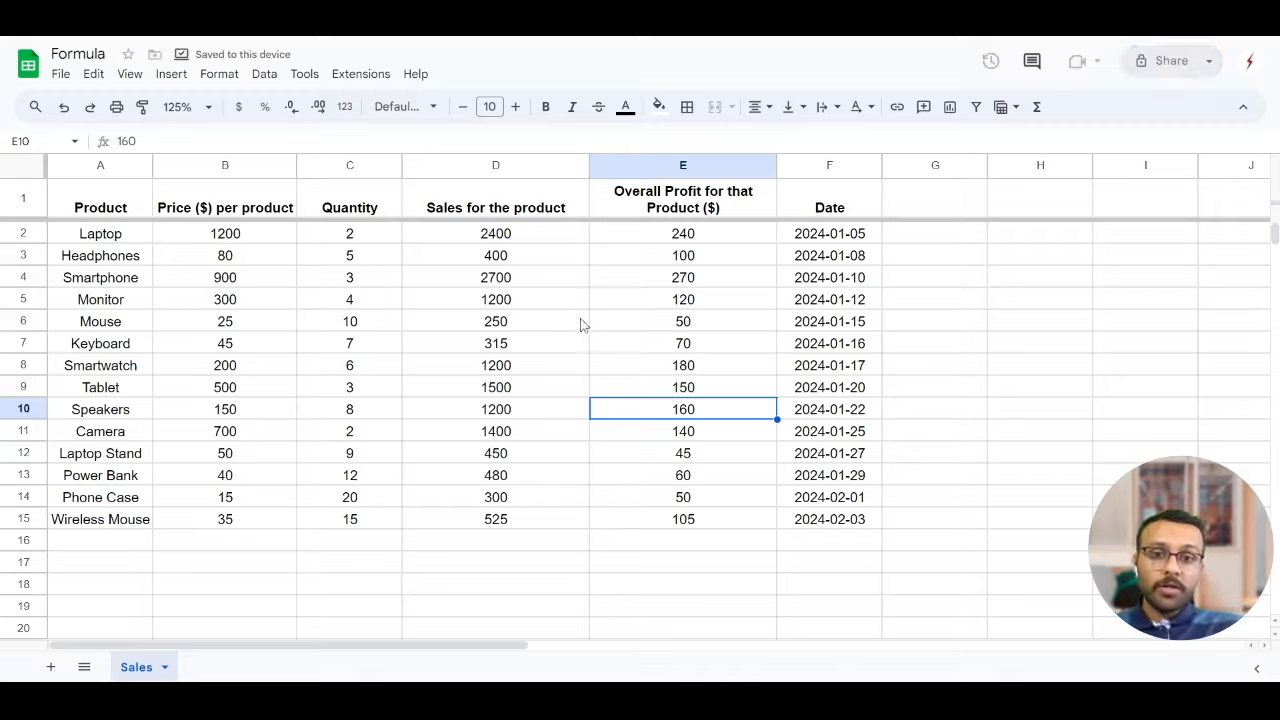
{"action": "left_click", "coordinate": [838, 167]}
{"action": "right_click", "coordinate": [838, 167]}
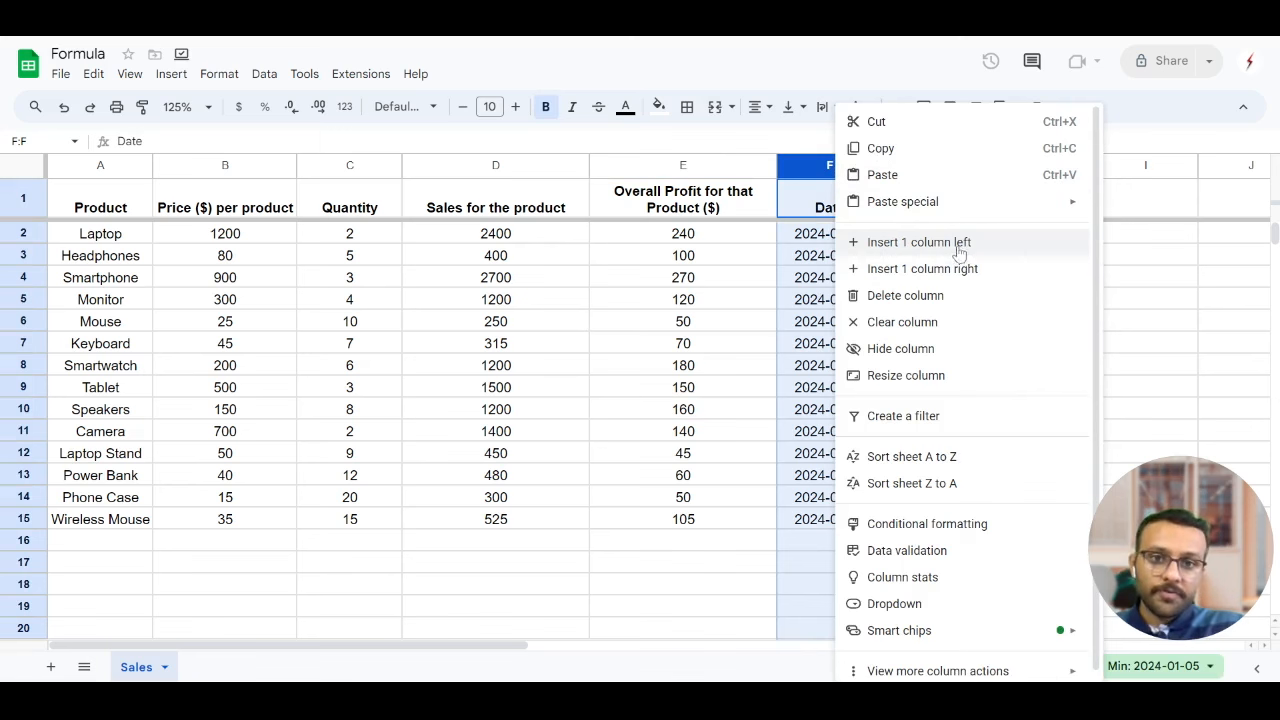
{"action": "left_click", "coordinate": [715, 255]}
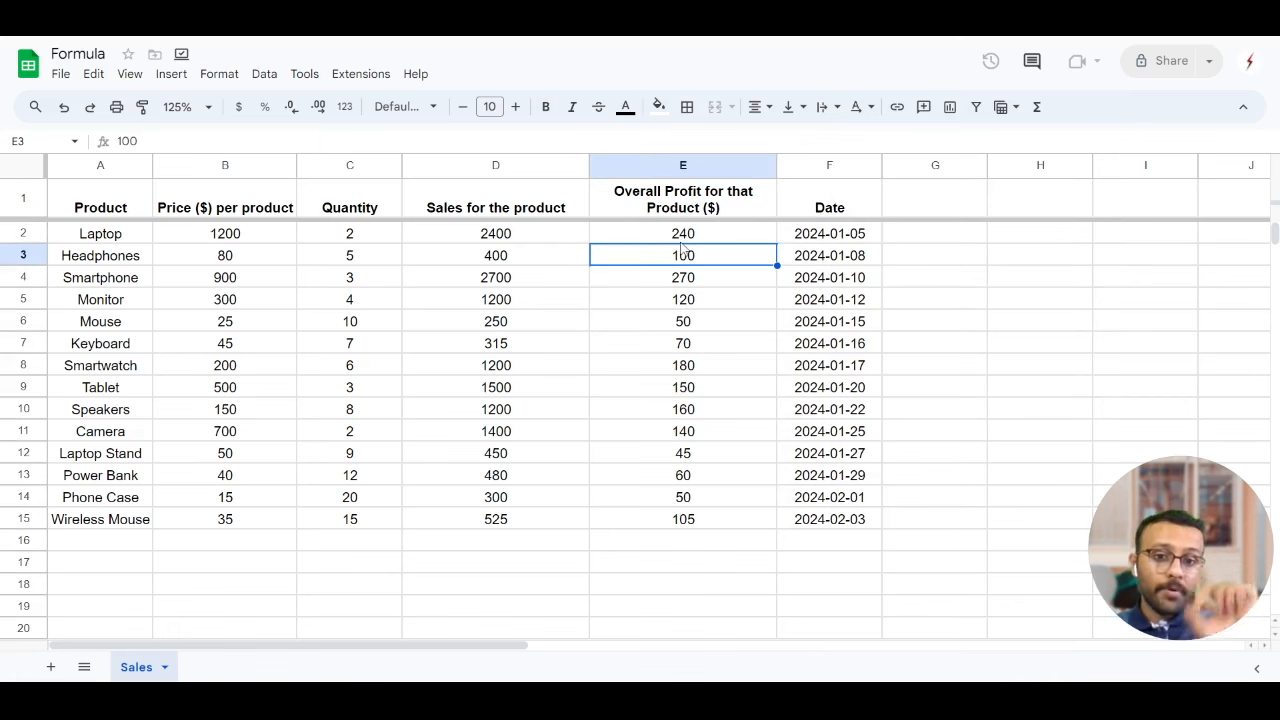
Insert a column before the overall profit column and give it the header "Profit per quantity sold".
{"action": "right_click", "coordinate": [689, 172]}
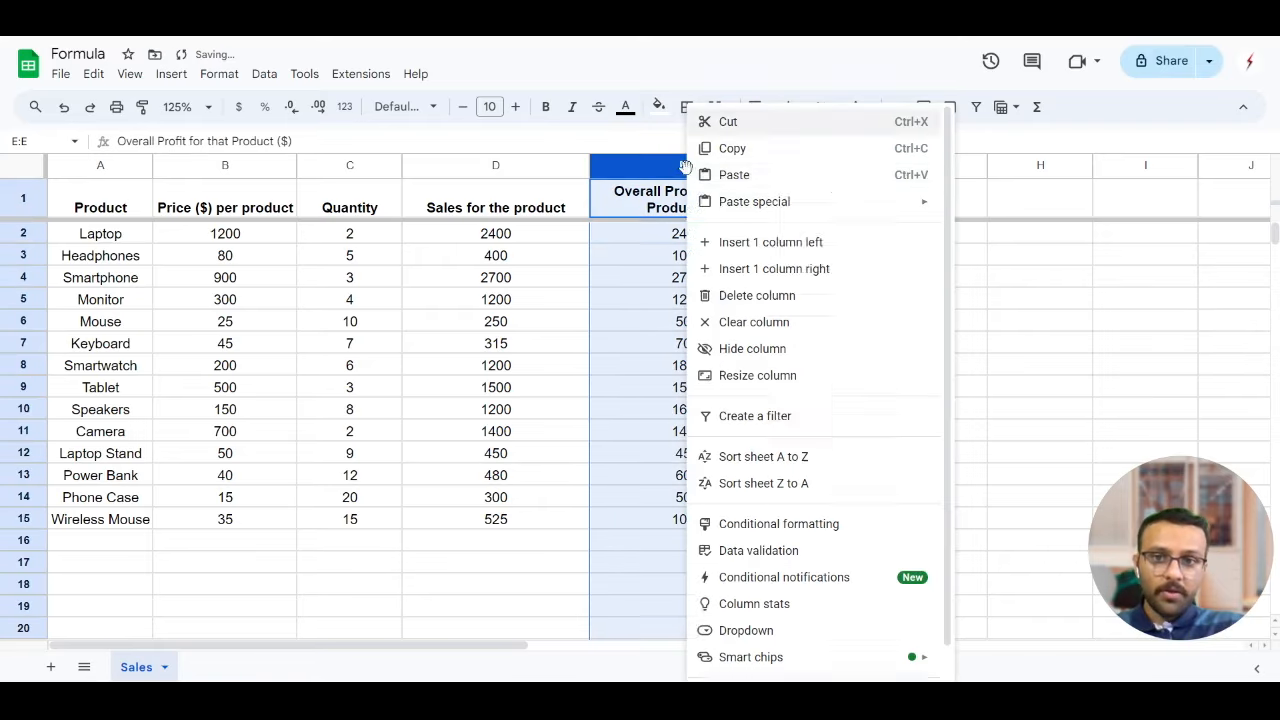
{"action": "left_click", "coordinate": [783, 244]}
{"action": "type", "text": "Profit per quantity sold"}
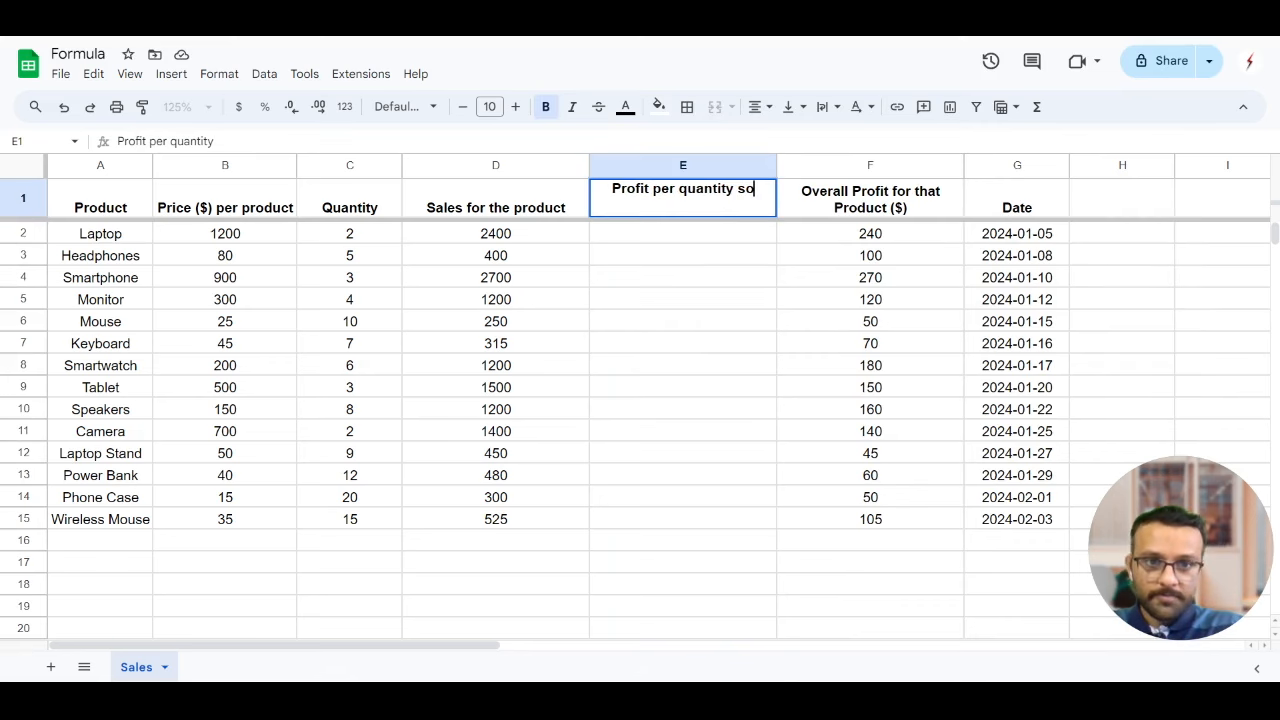
{"action": "key", "text": "Return"}
Enter the formula =F2/C2 in E2 to divide the Laptop's overall profit by its quantity.
{"action": "left_click", "coordinate": [884, 262]}
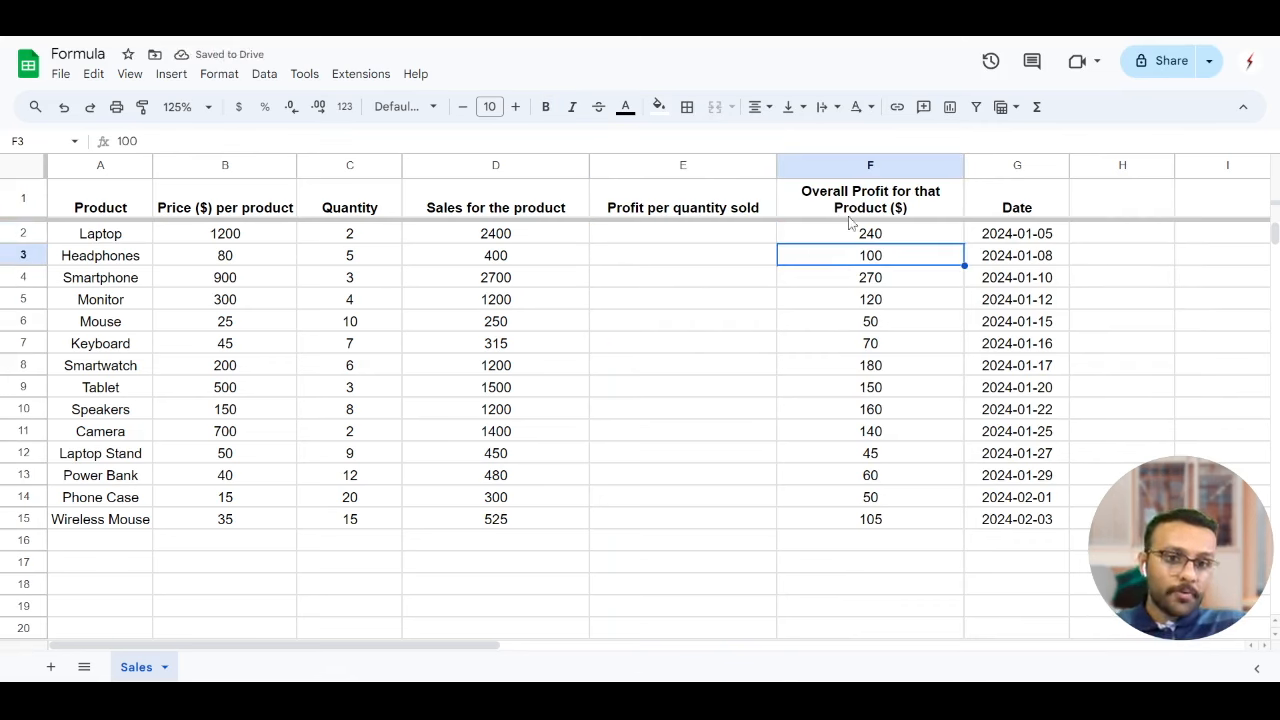
{"action": "left_click", "coordinate": [345, 240]}
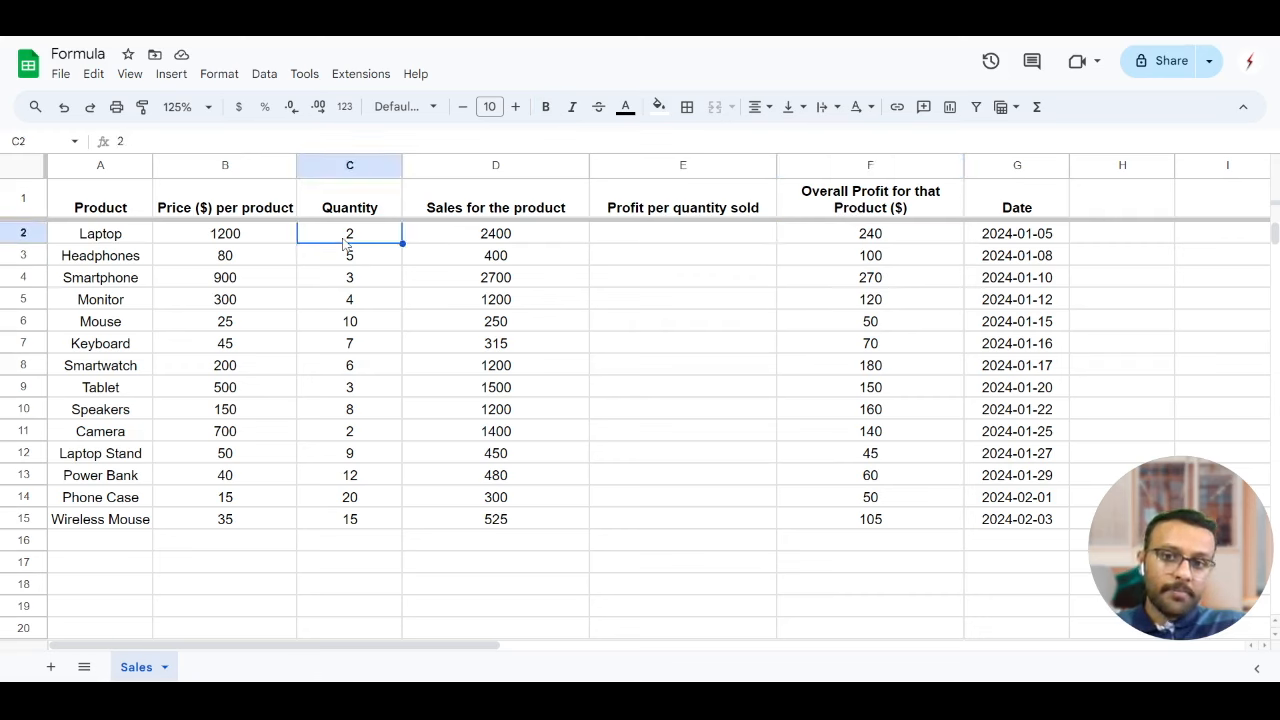
{"action": "left_click", "coordinate": [866, 243]}
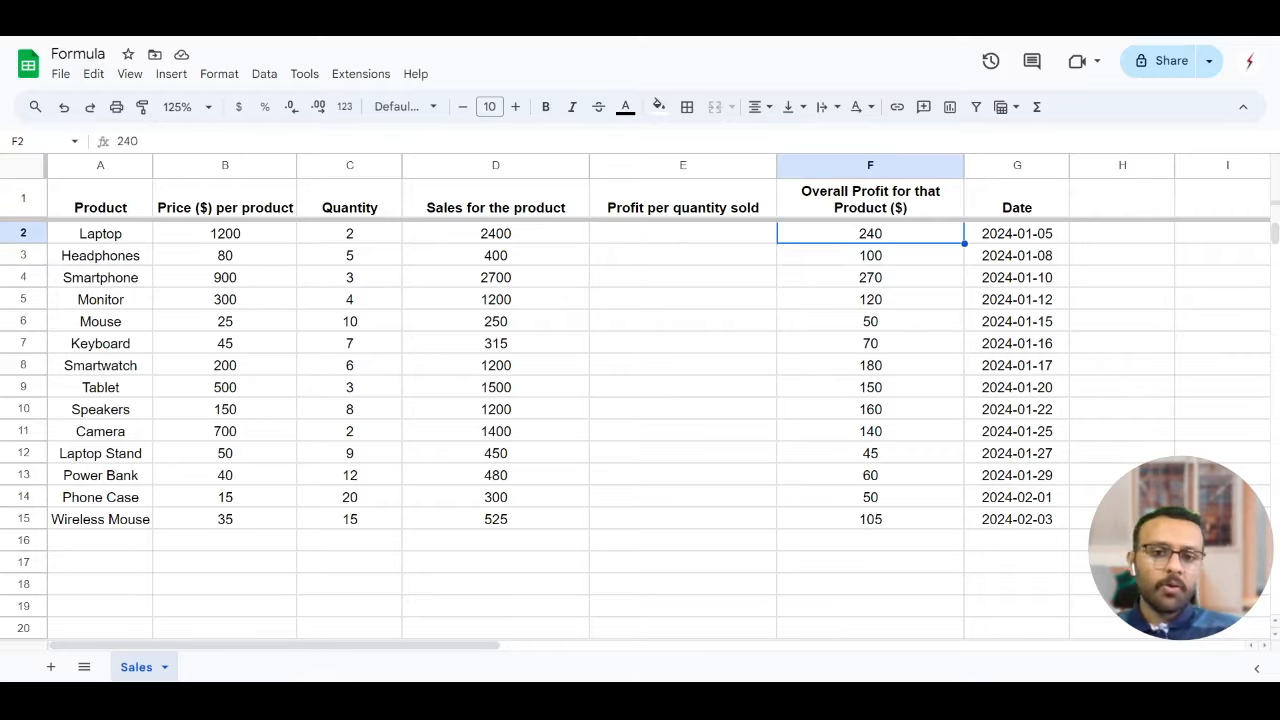
{"action": "left_click", "coordinate": [678, 237]}
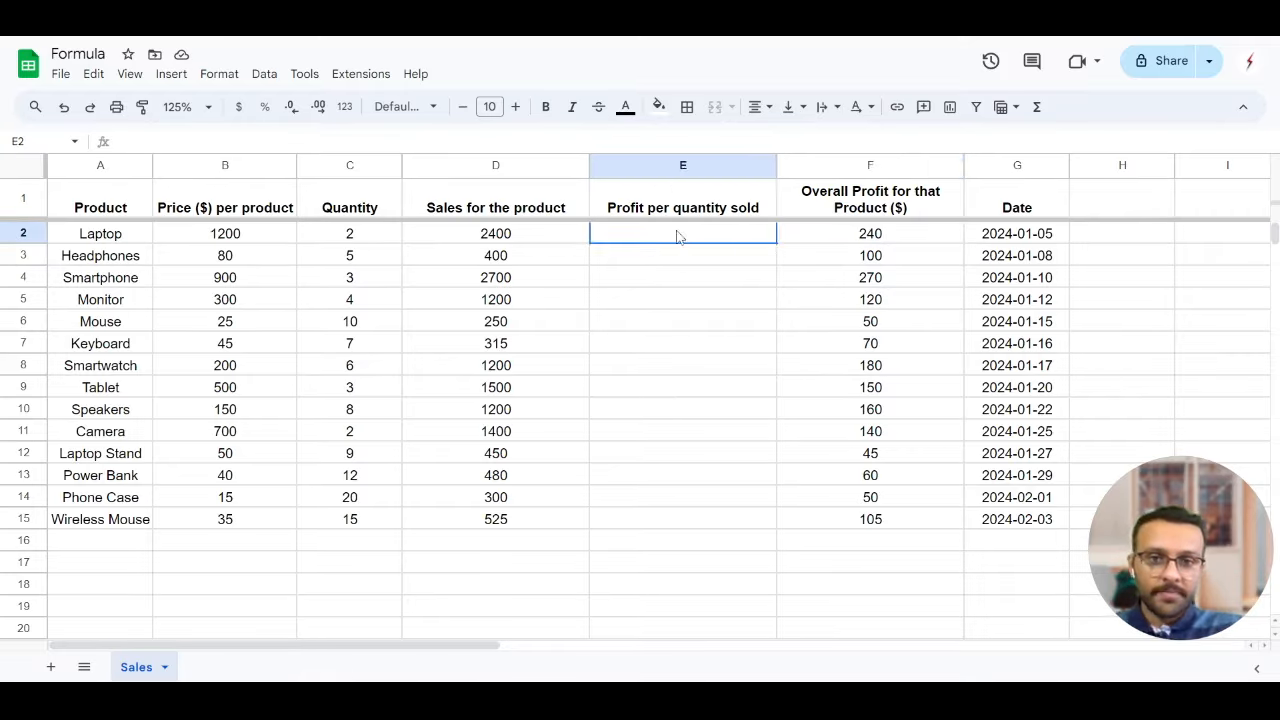
{"action": "type", "text": "="}
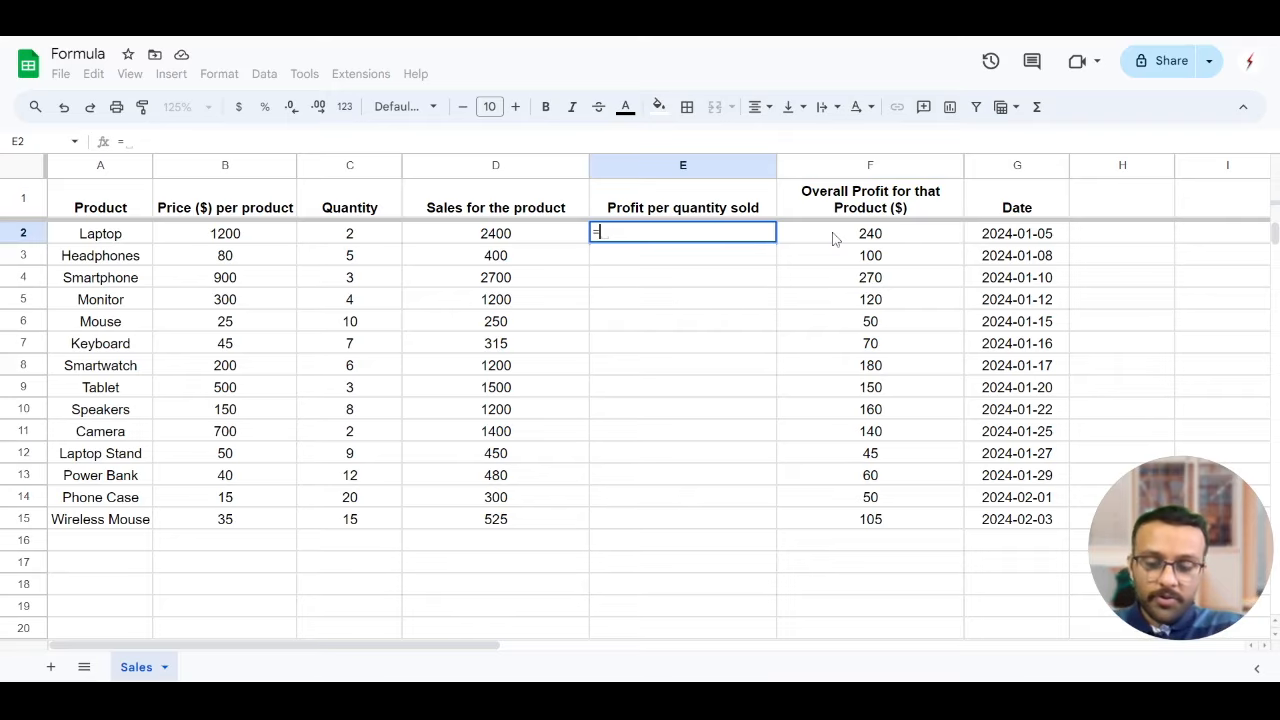
{"action": "type", "text": "F2/"}
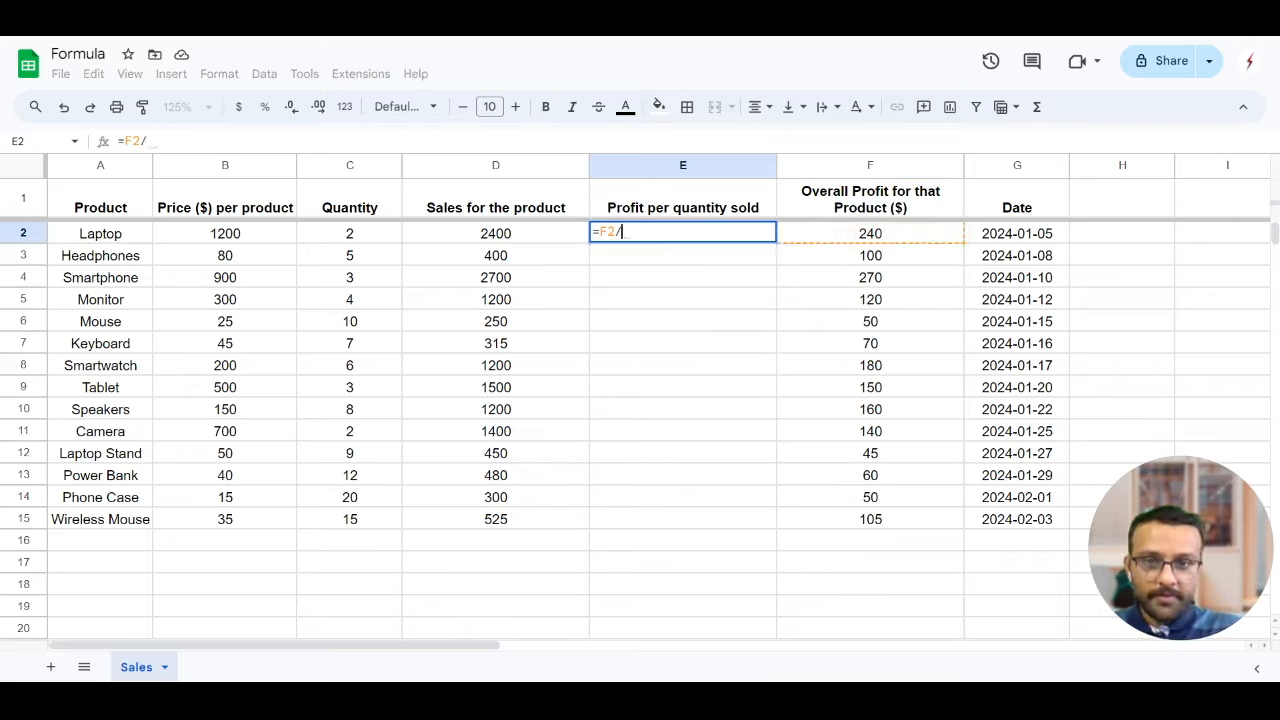
{"action": "type", "text": "C3=2"}
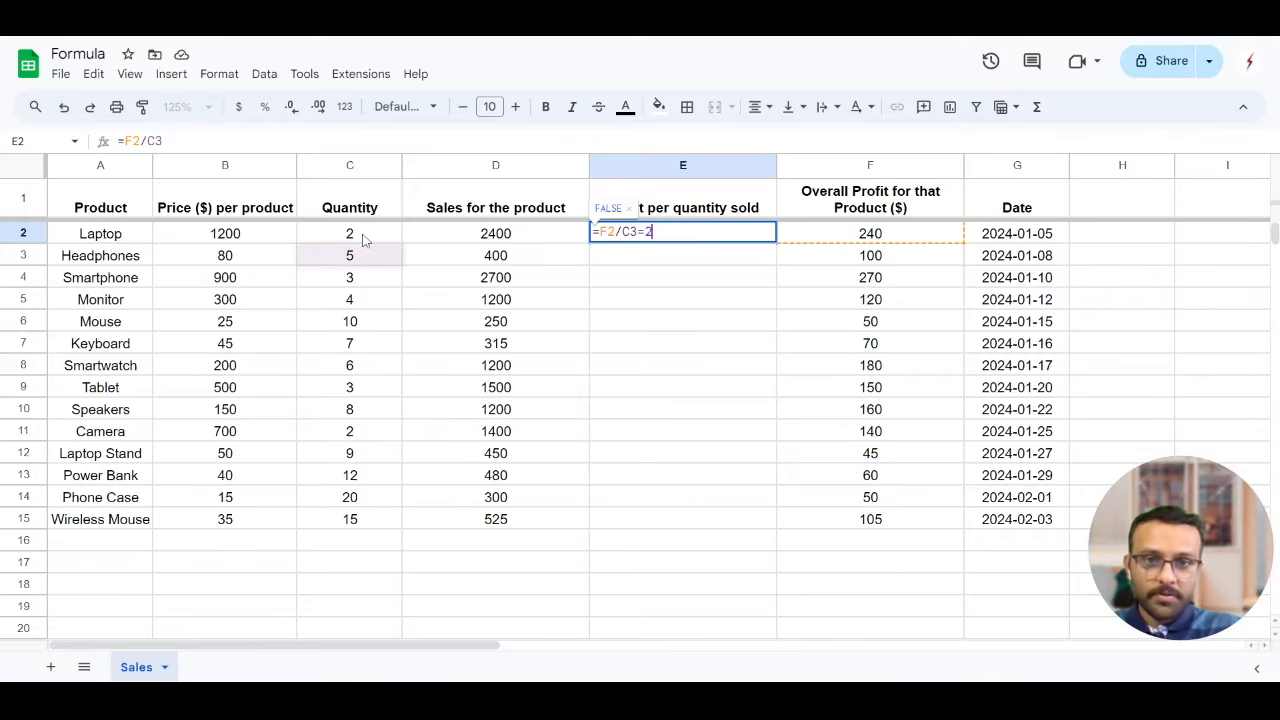
{"action": "left_click", "coordinate": [365, 240]}
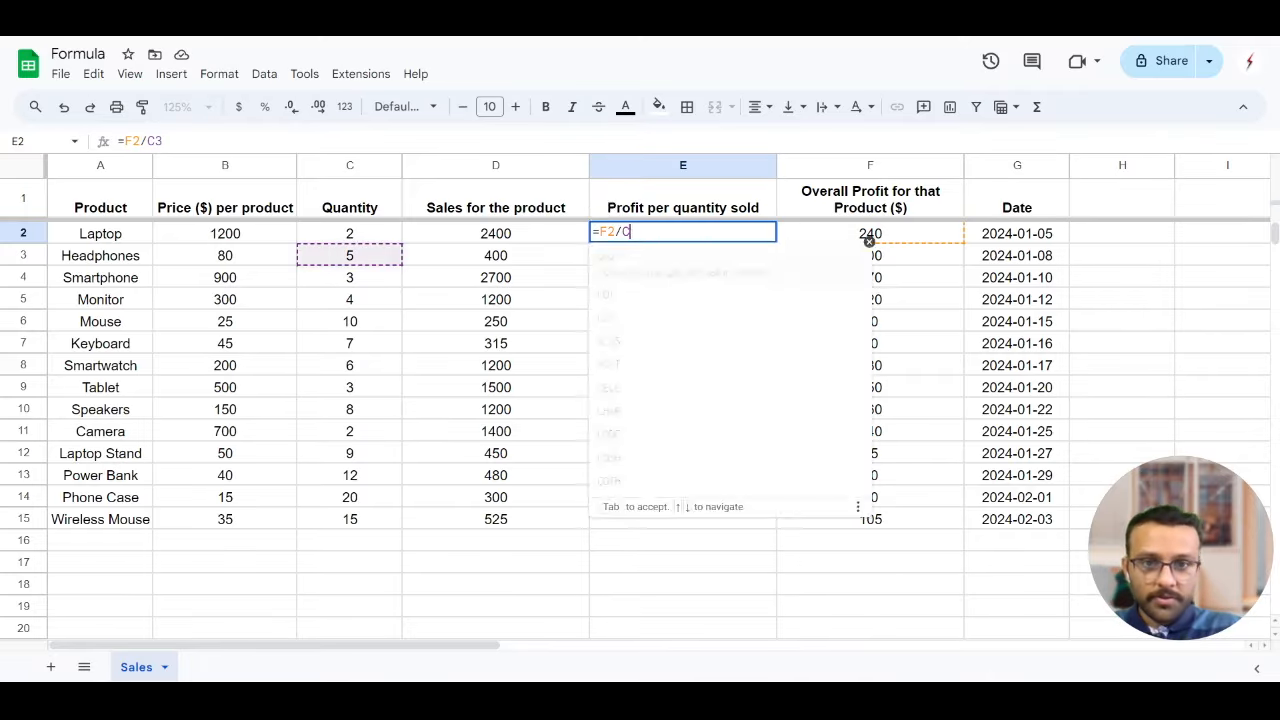
{"action": "key", "text": "Return"}
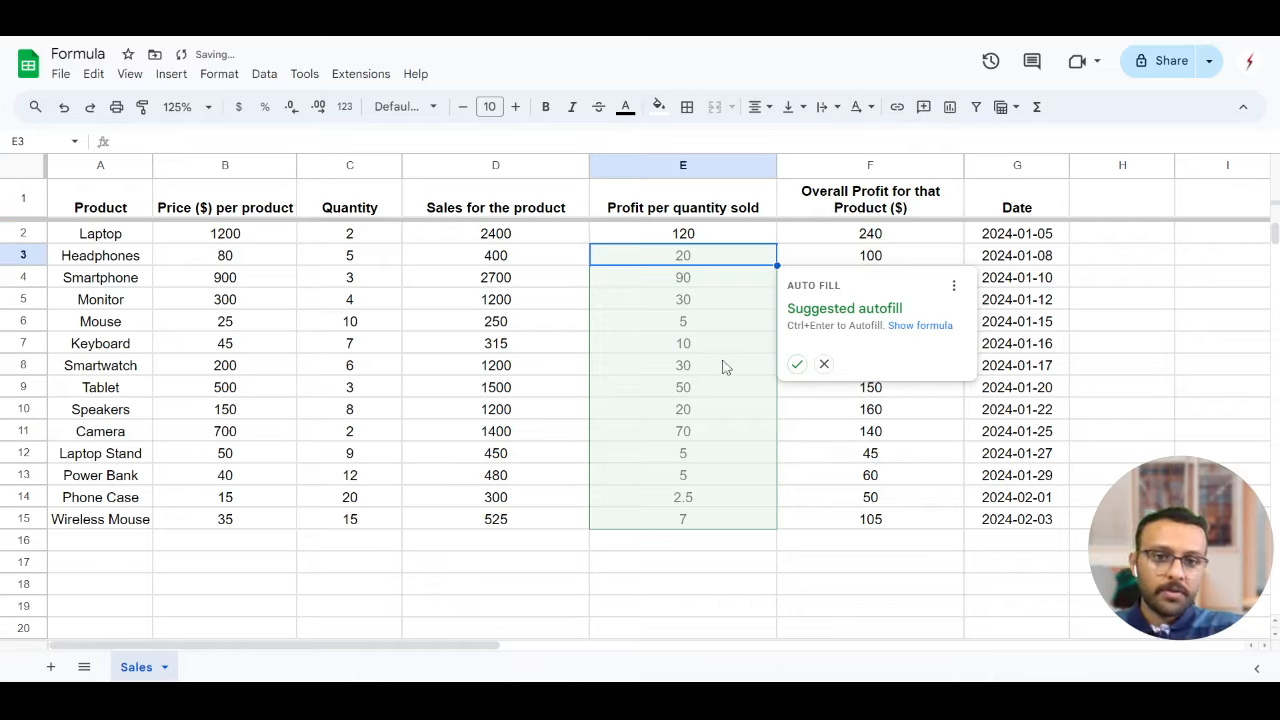
Accept the suggested autofill for the rest of the profit per quantity column and review E2:E15.
{"action": "left_click", "coordinate": [796, 364]}
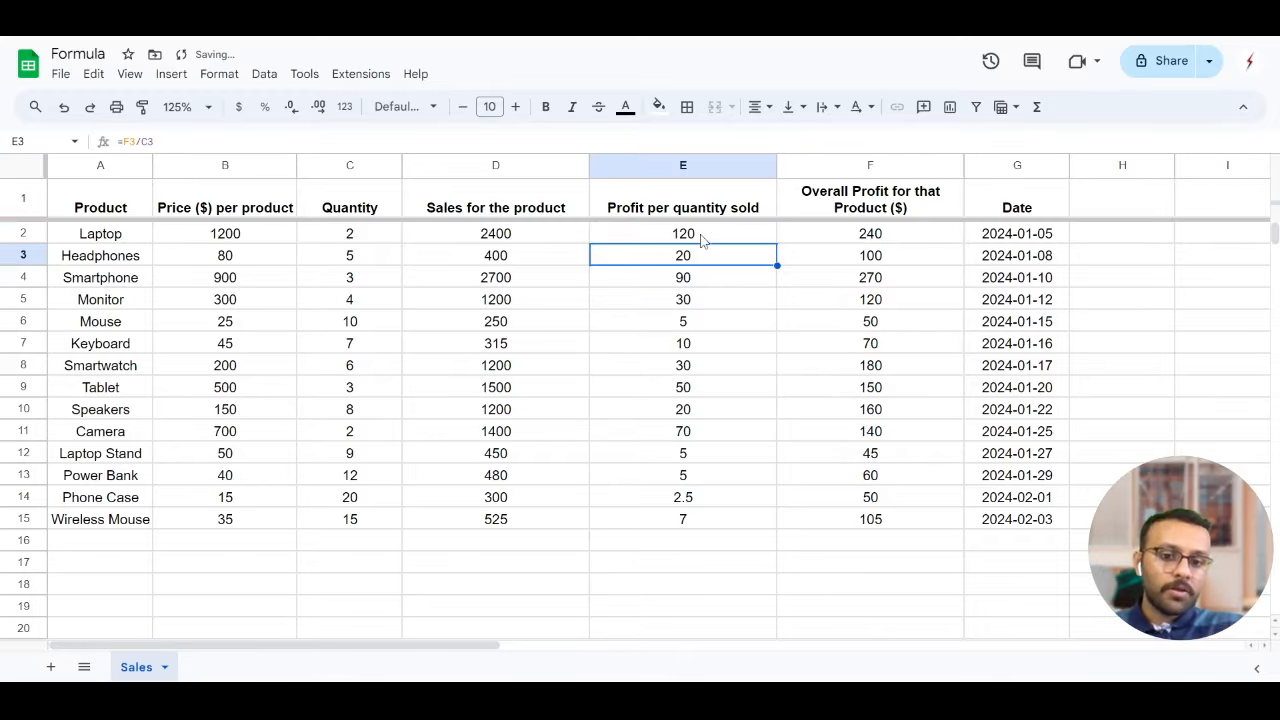
{"action": "left_click_drag", "start_coordinate": [700, 238], "coordinate": [700, 531]}
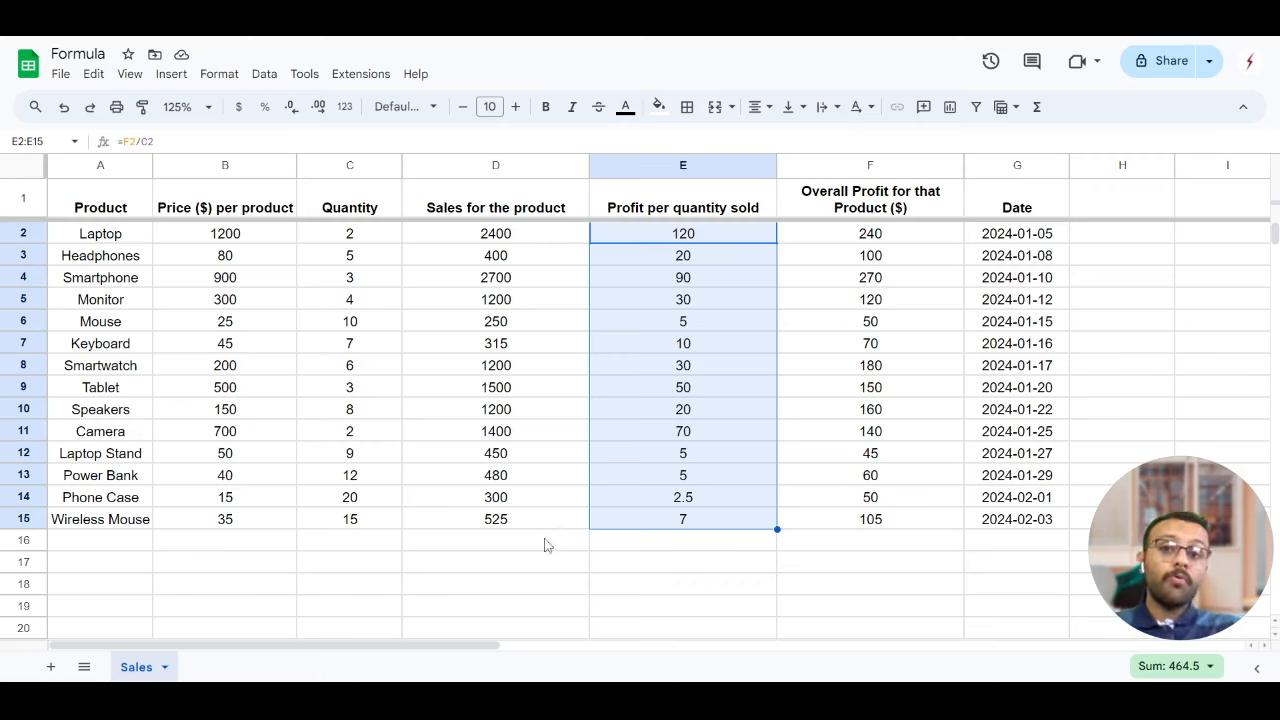
{"action": "left_click", "coordinate": [526, 568]}
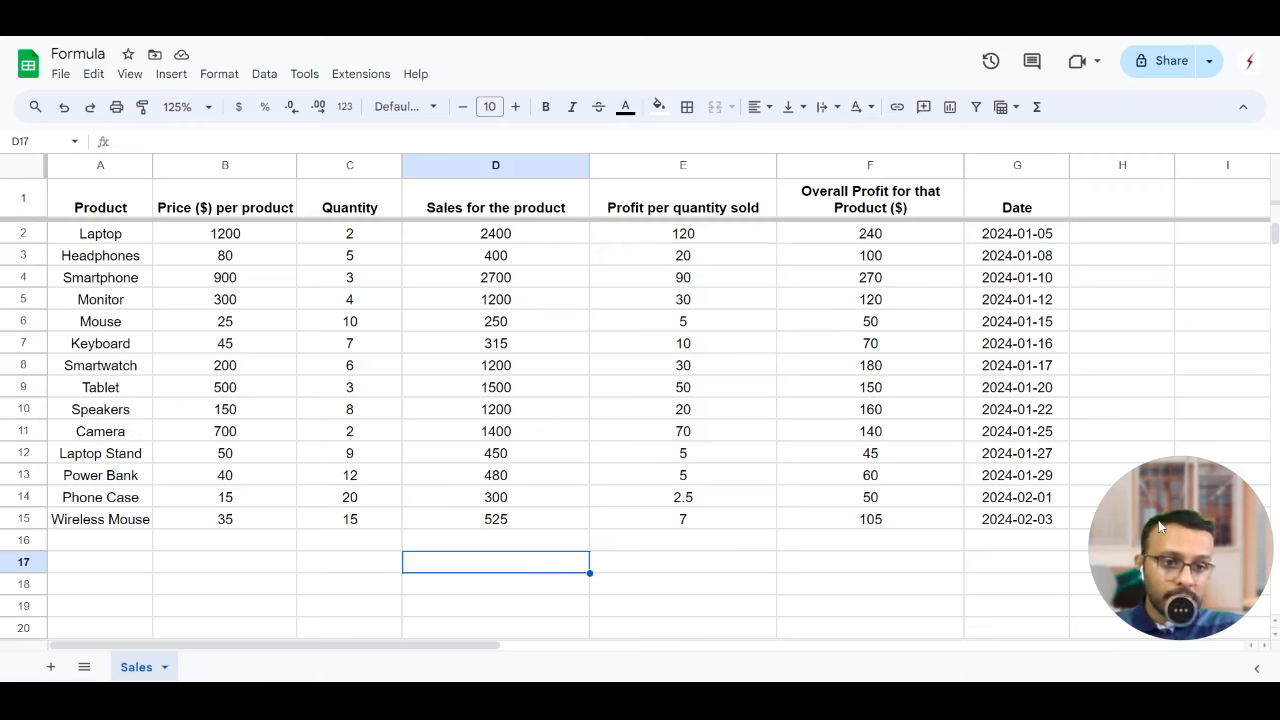
Select the sales values in D2:D15 and view the summary statistics for the selection.
{"action": "left_click_drag", "start_coordinate": [435, 233], "coordinate": [450, 492]}
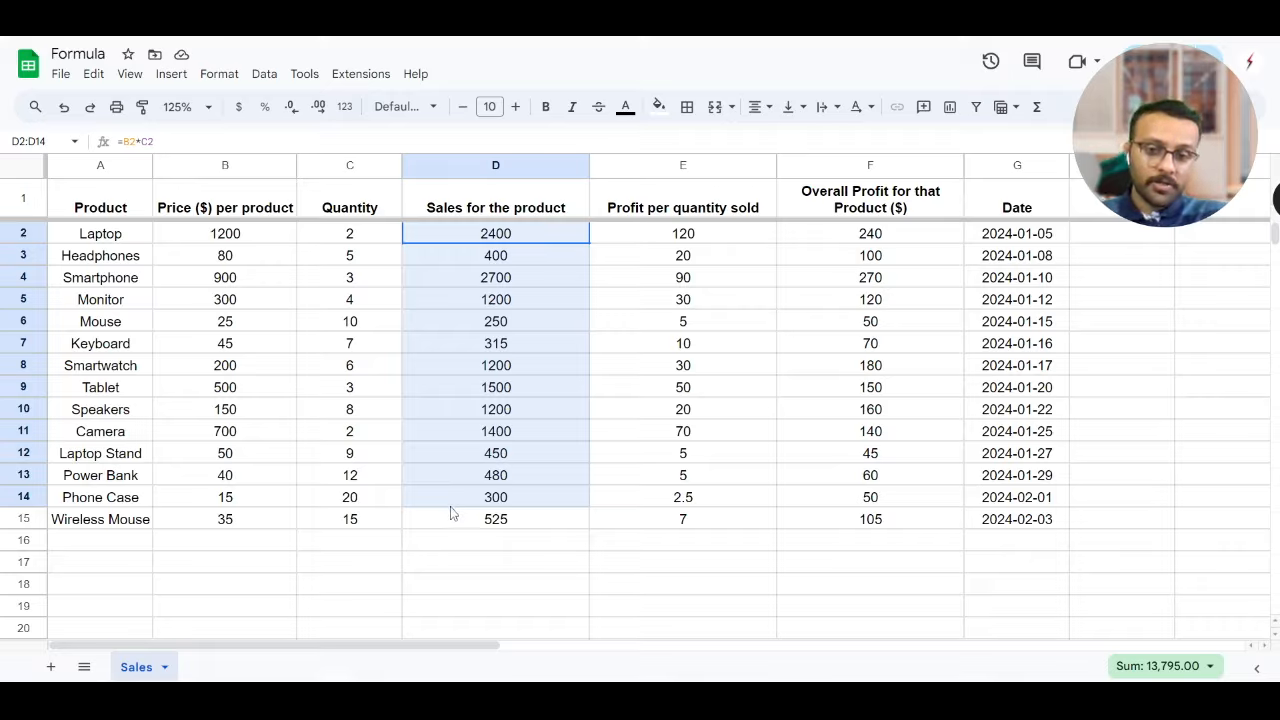
{"action": "left_click_drag", "start_coordinate": [450, 513], "coordinate": [450, 516]}
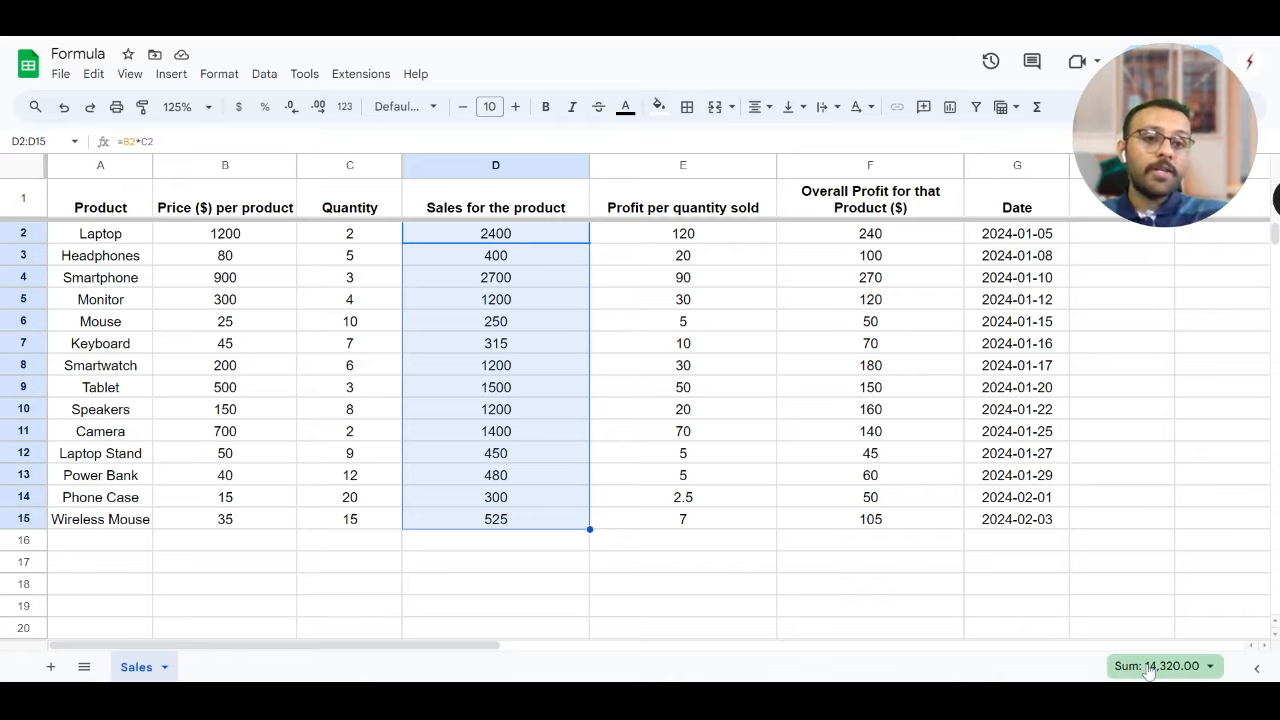
{"action": "left_click", "coordinate": [1205, 668]}
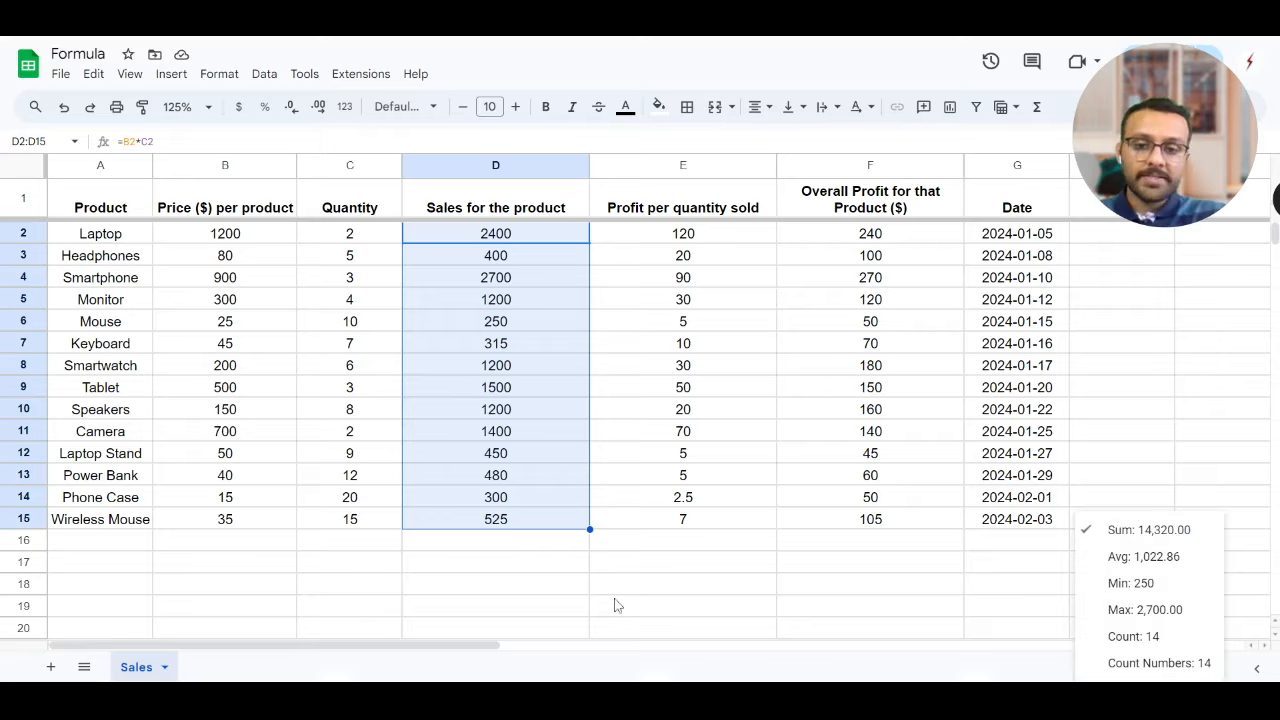
{"action": "left_click", "coordinate": [968, 674]}
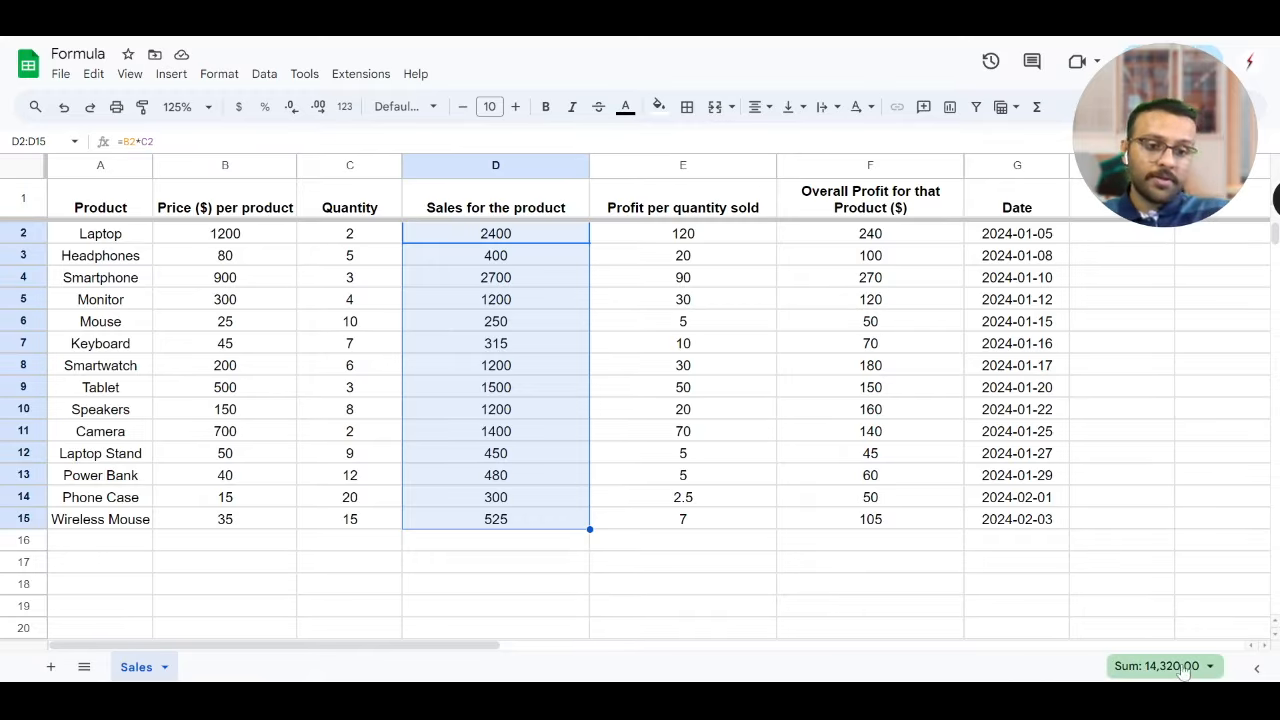
Start a formula in D16 below the sales values and preview the suggestions for SUM, AVERAGE and MIN.
{"action": "left_click", "coordinate": [466, 549]}
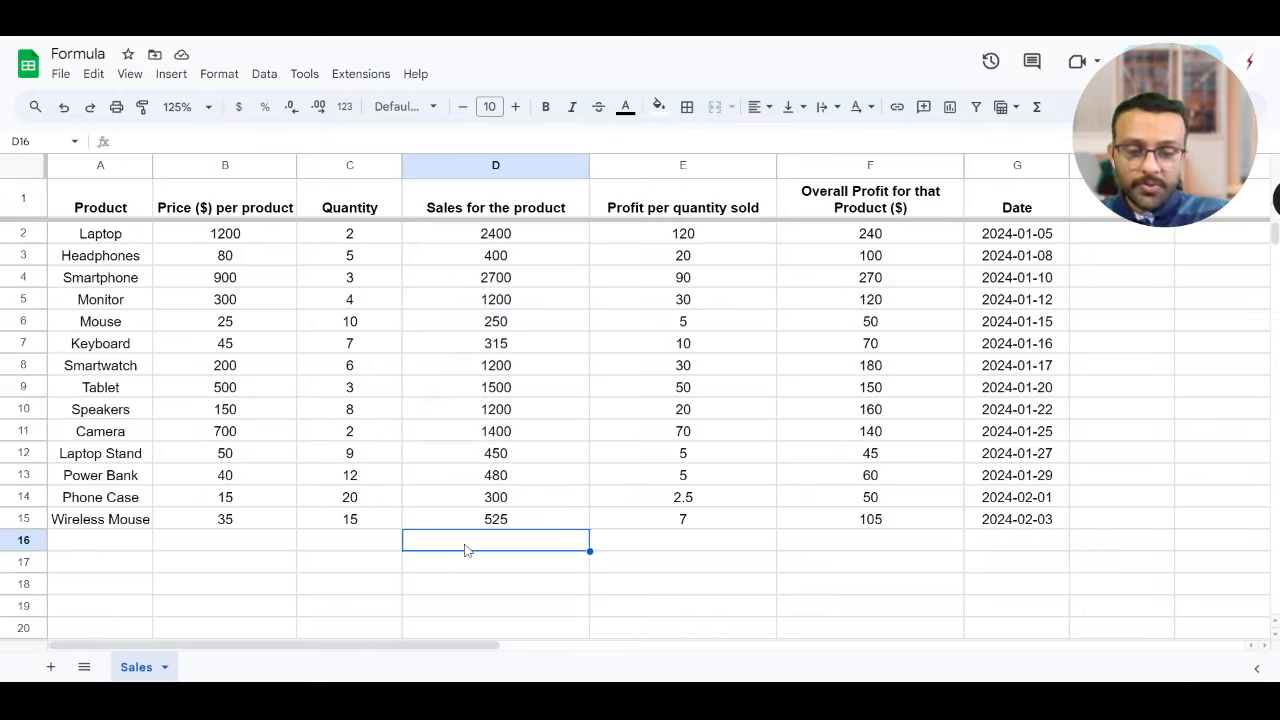
{"action": "type", "text": "="}
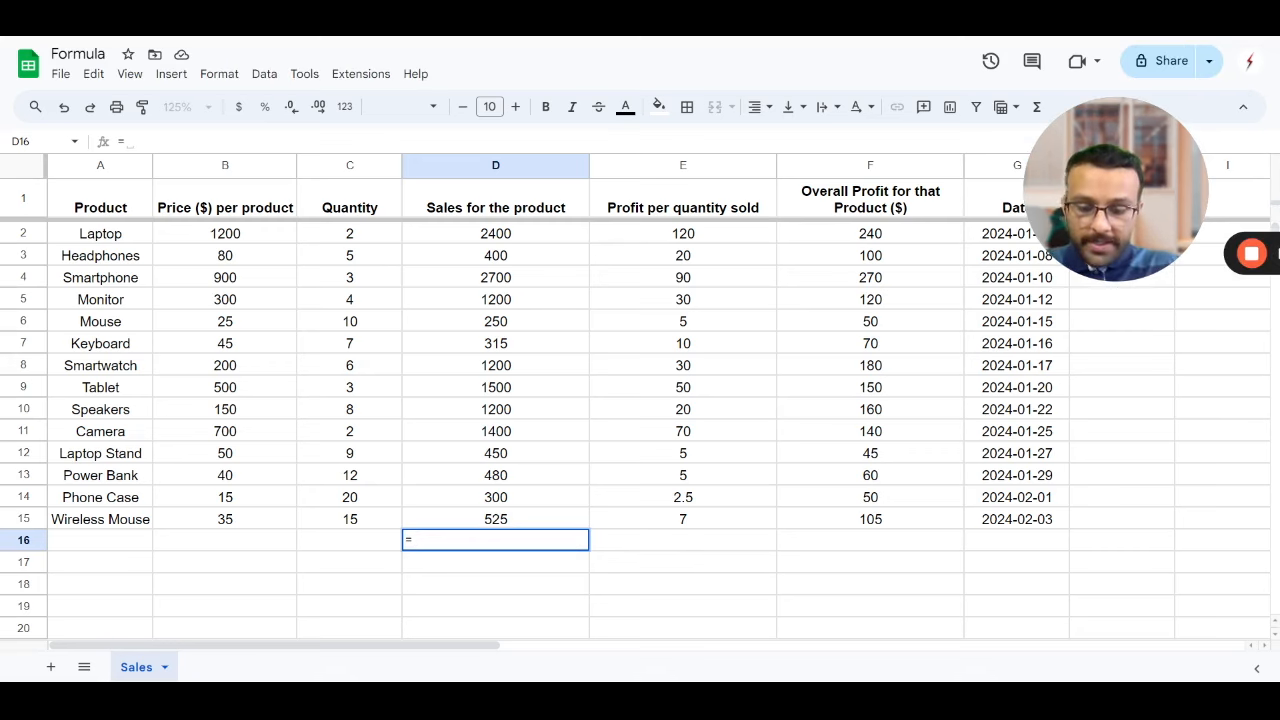
{"action": "type", "text": "SUM"}
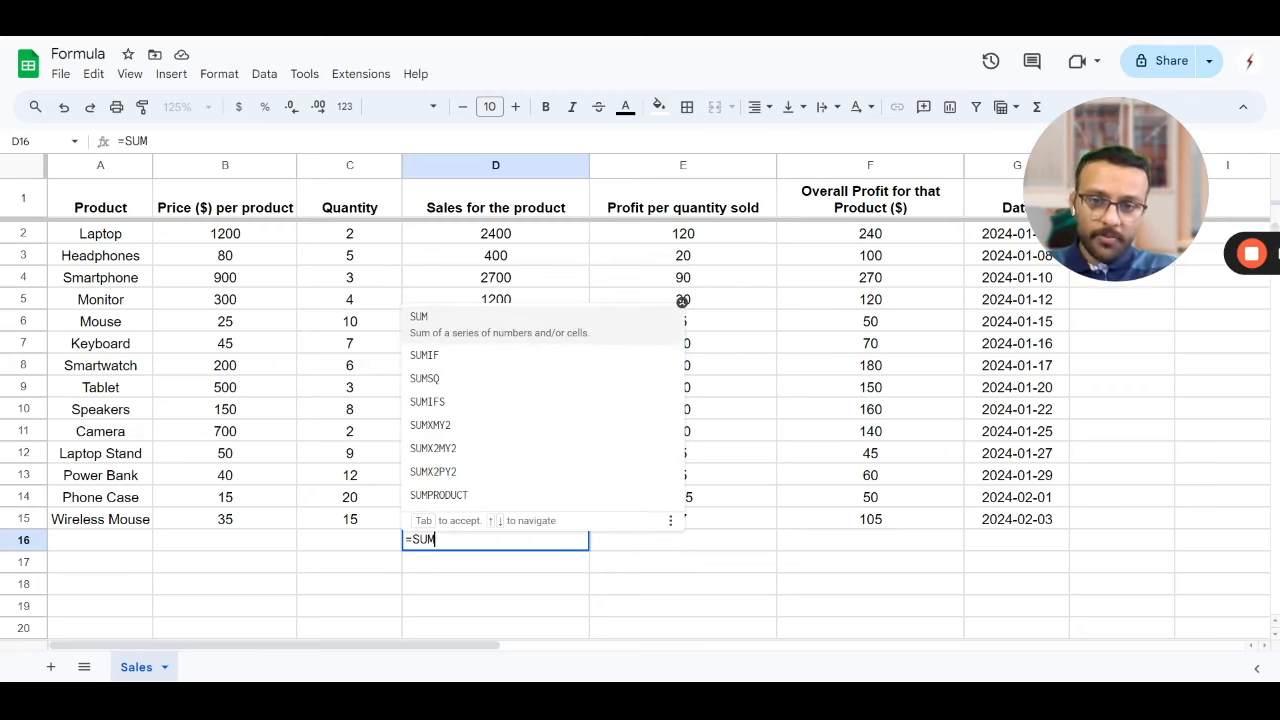
{"action": "key", "text": "BackSpace"}
{"action": "key", "text": "BackSpace"}
{"action": "key", "text": "BackSpace"}
{"action": "type", "text": "AVERA"}
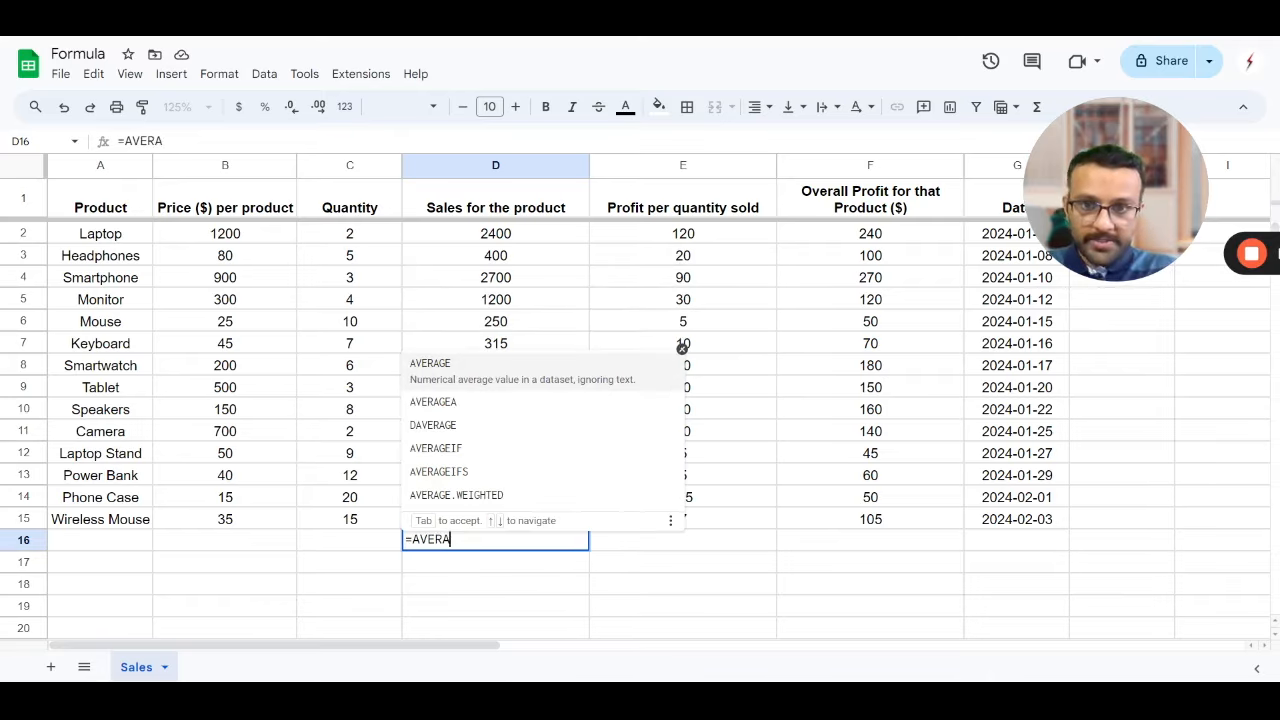
{"action": "key", "text": "BackSpace"}
{"action": "key", "text": "BackSpace"}
{"action": "key", "text": "BackSpace"}
{"action": "key", "text": "BackSpace"}
{"action": "key", "text": "BackSpace"}
{"action": "type", "text": "MIN"}
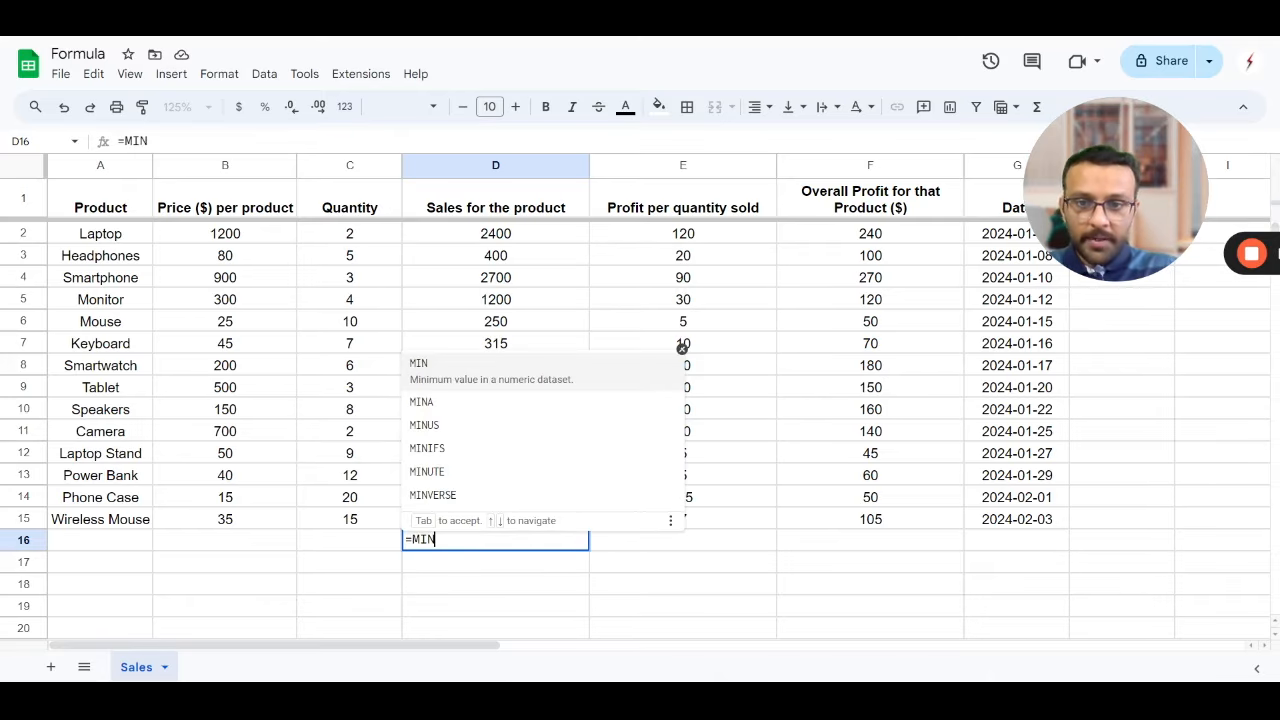
{"action": "key", "text": "BackSpace"}
{"action": "key", "text": "BackSpace"}
{"action": "key", "text": "BackSpace"}
Complete the D16 formula as =SUM(D2:D15) to total the sales for all products.
{"action": "type", "text": "SUM"}
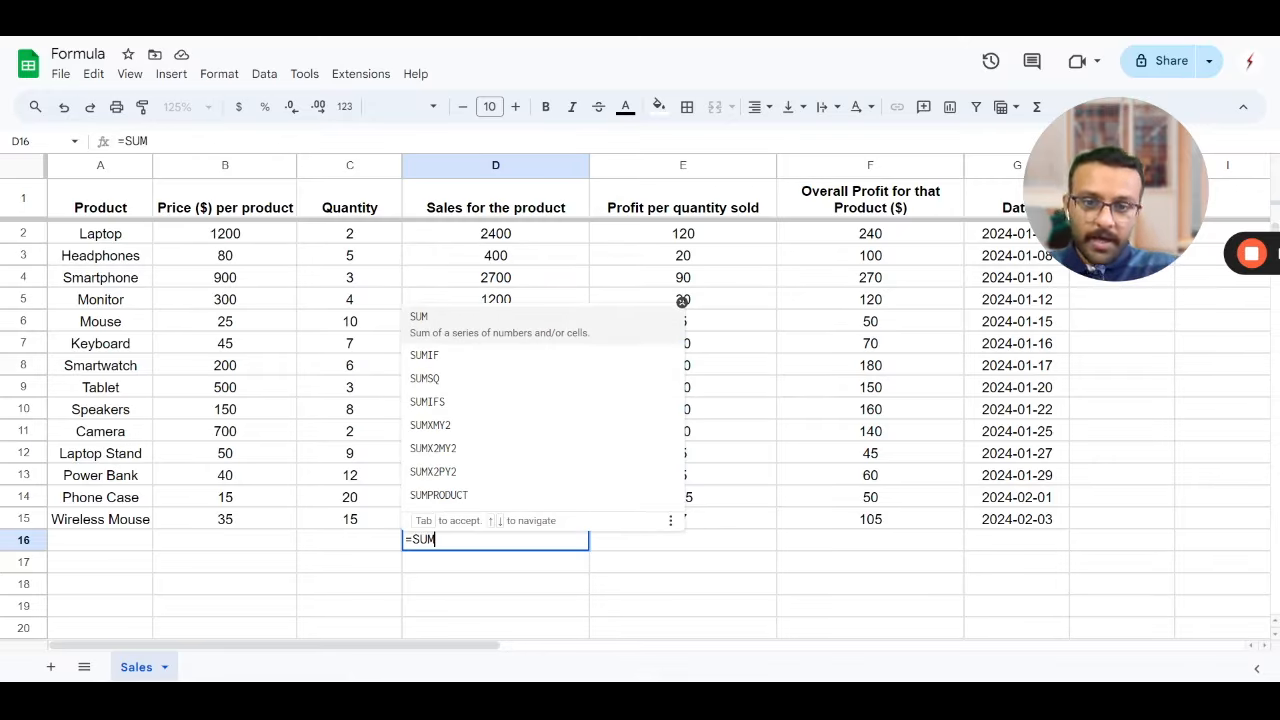
{"action": "type", "text": "("}
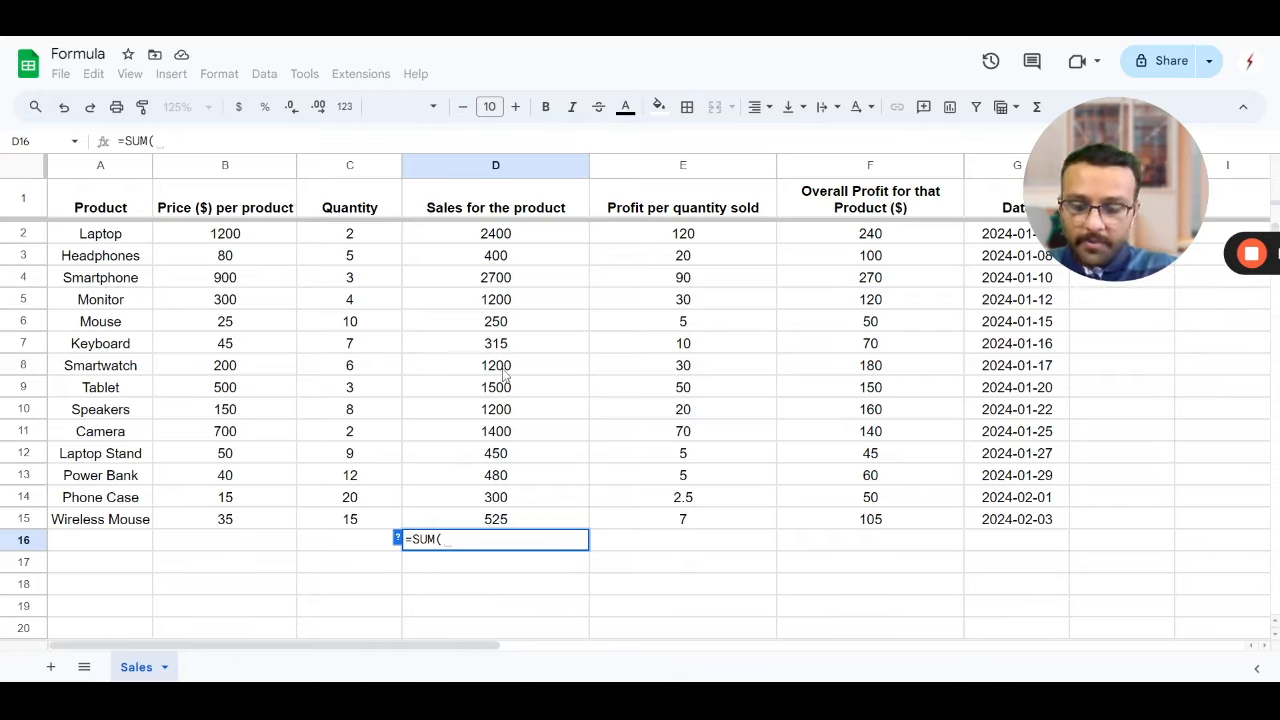
{"action": "type", "text": "D2"}
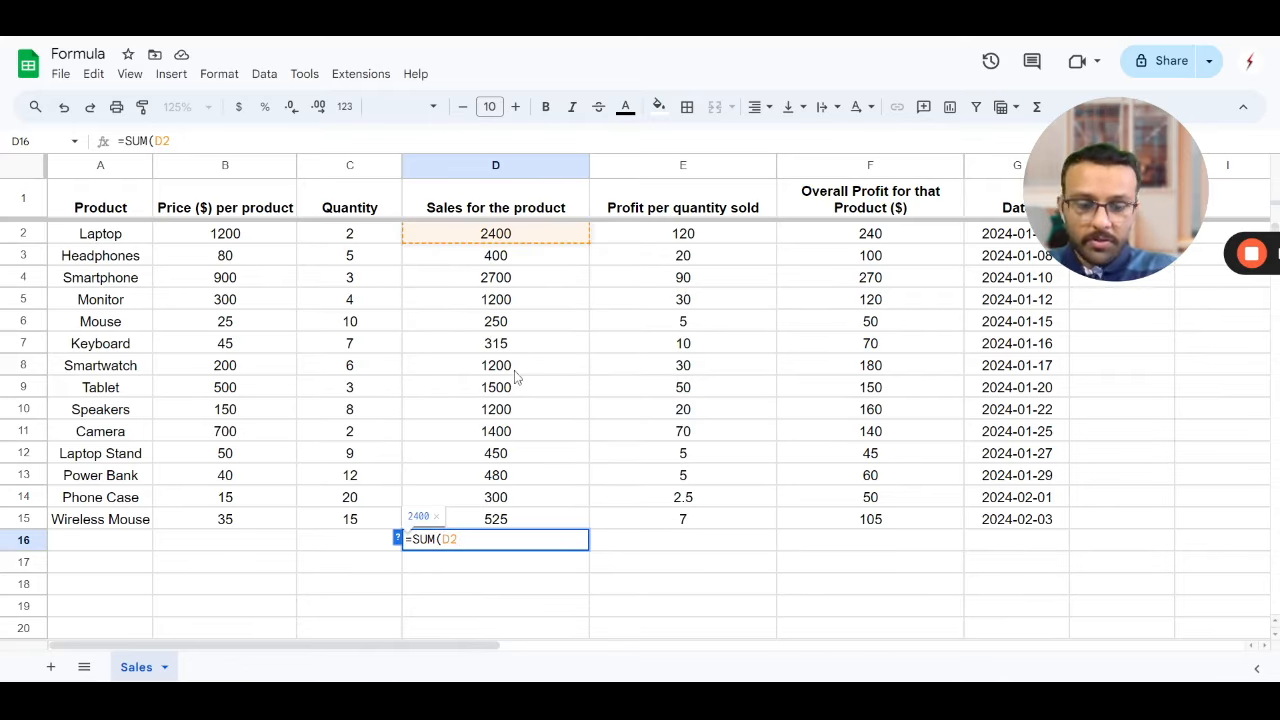
{"action": "type", "text": ":D15"}
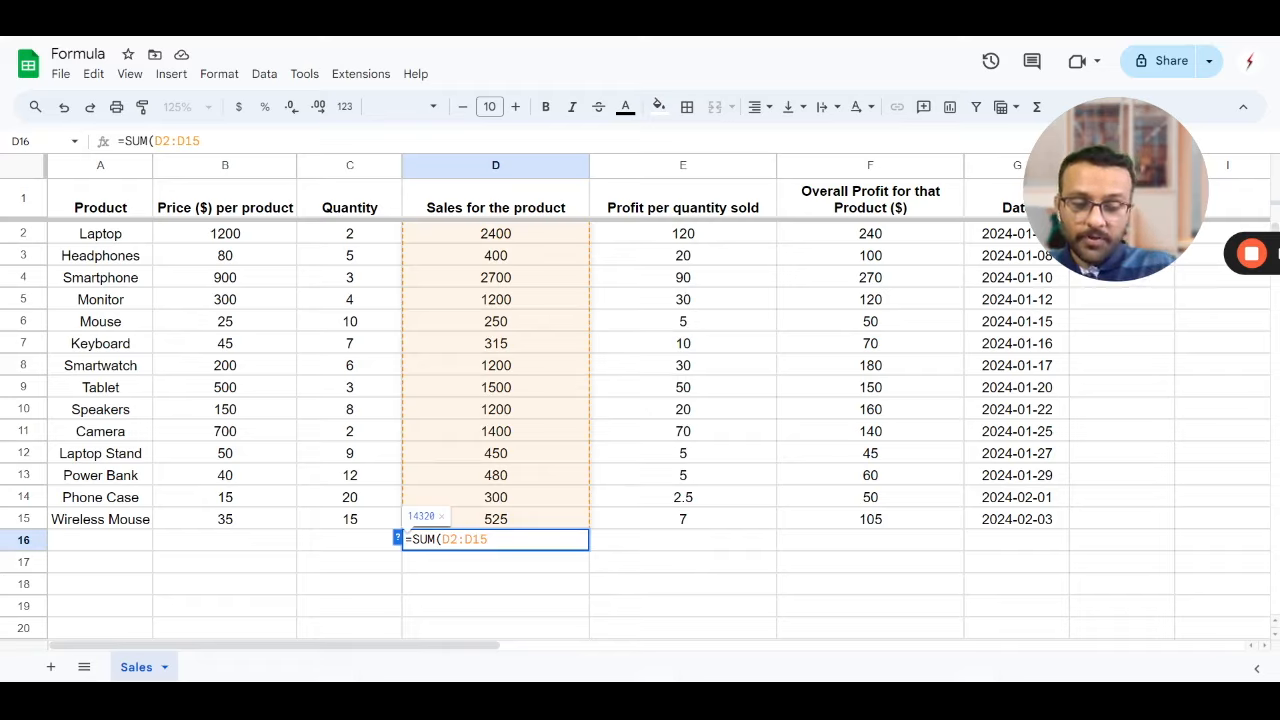
{"action": "type", "text": ")"}
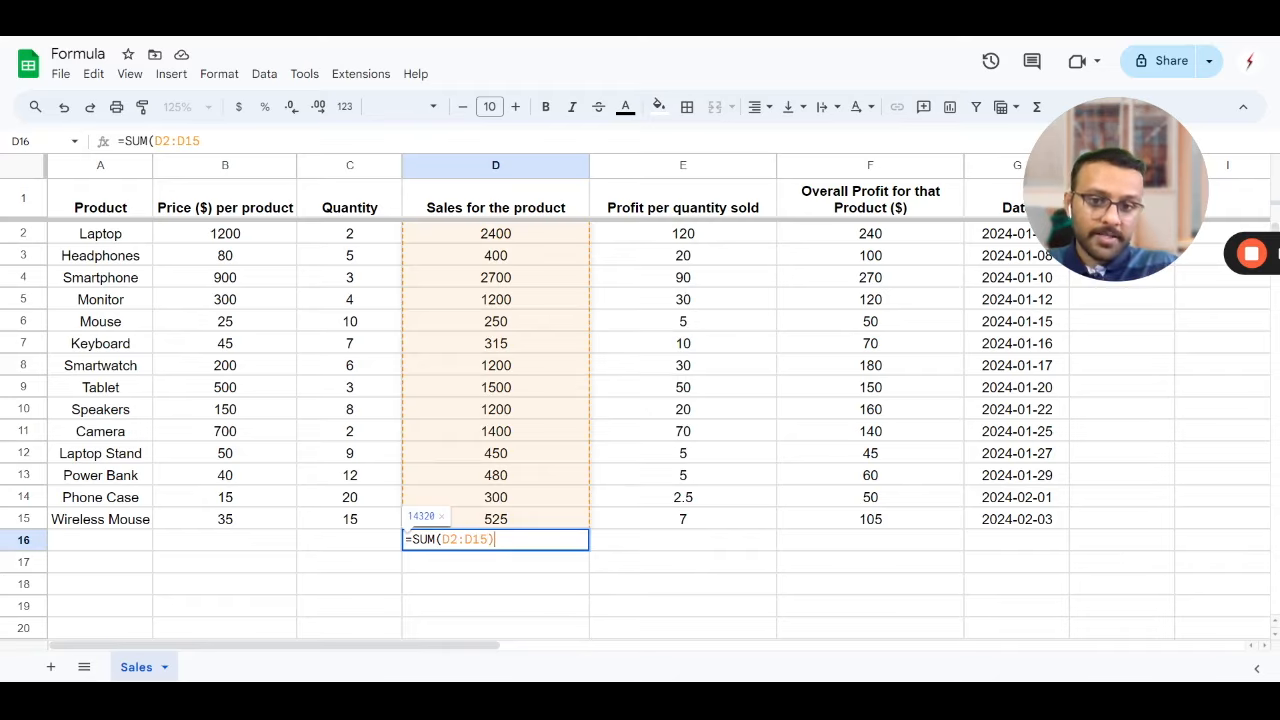
{"action": "key", "text": "Return"}
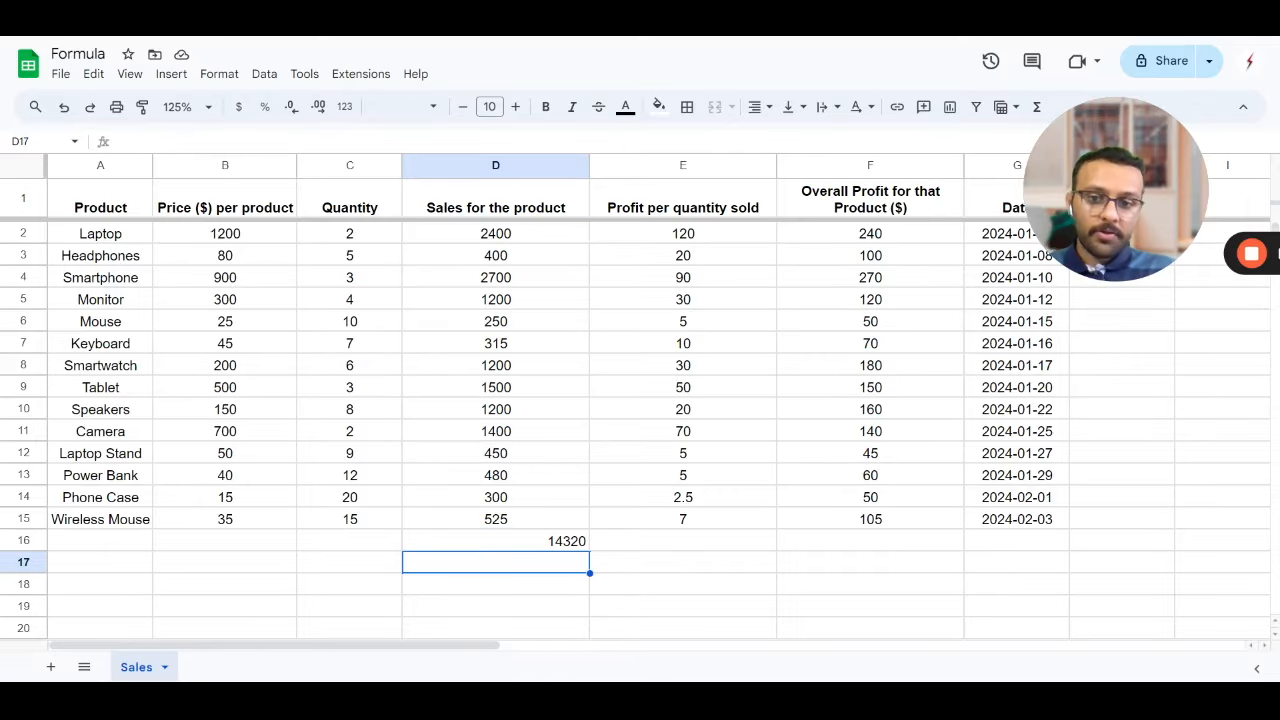
Clear the range from the SUM formula in D16 and supply it again by selecting the sales cells D2:D15.
{"action": "left_click", "coordinate": [553, 545]}
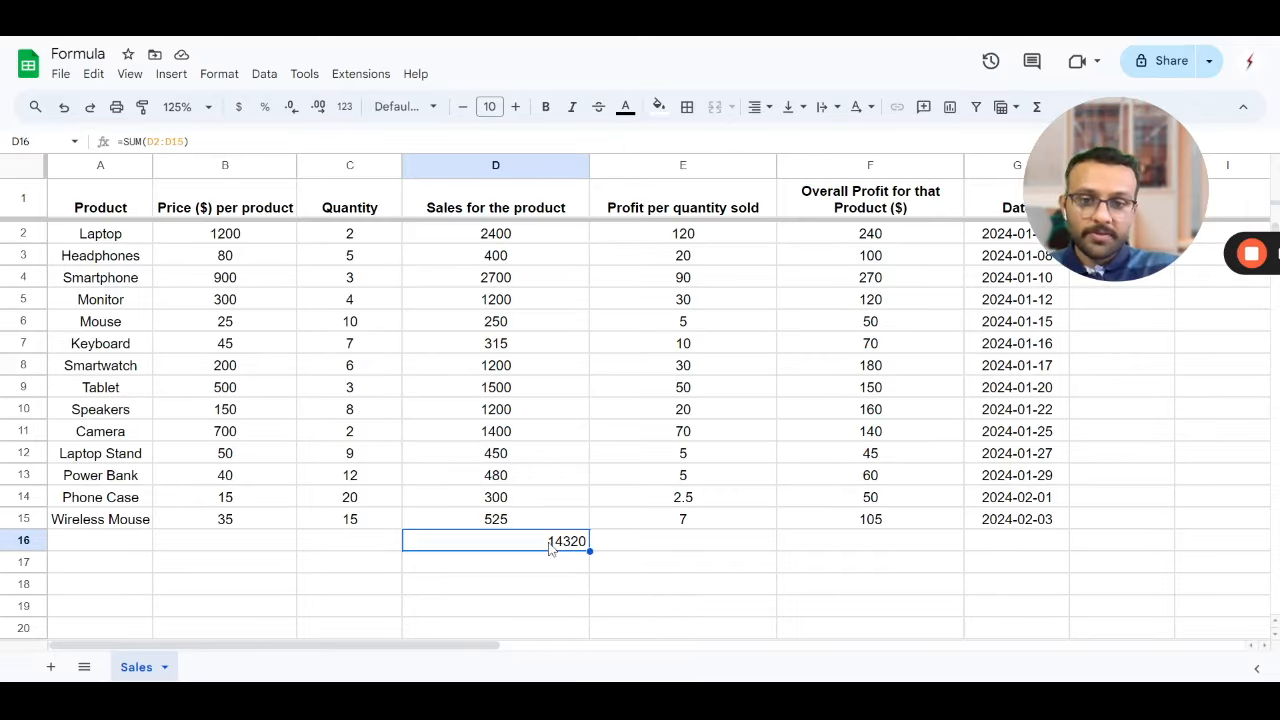
{"action": "double_click", "coordinate": [549, 546]}
{"action": "key", "text": "BackSpace"}
{"action": "key", "text": "BackSpace"}
{"action": "key", "text": "BackSpace"}
{"action": "key", "text": "BackSpace"}
{"action": "key", "text": "BackSpace"}
{"action": "key", "text": "BackSpace"}
{"action": "key", "text": "BackSpace"}
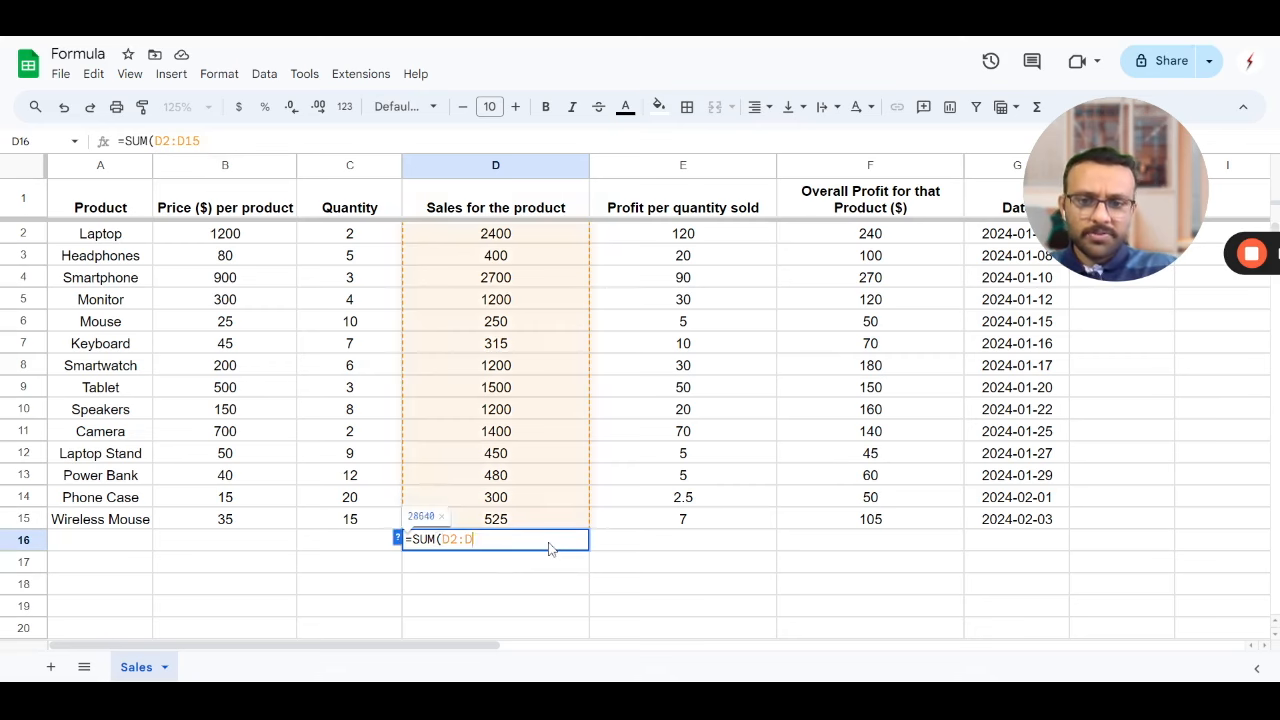
{"action": "left_click_drag", "start_coordinate": [537, 234], "coordinate": [558, 521]}
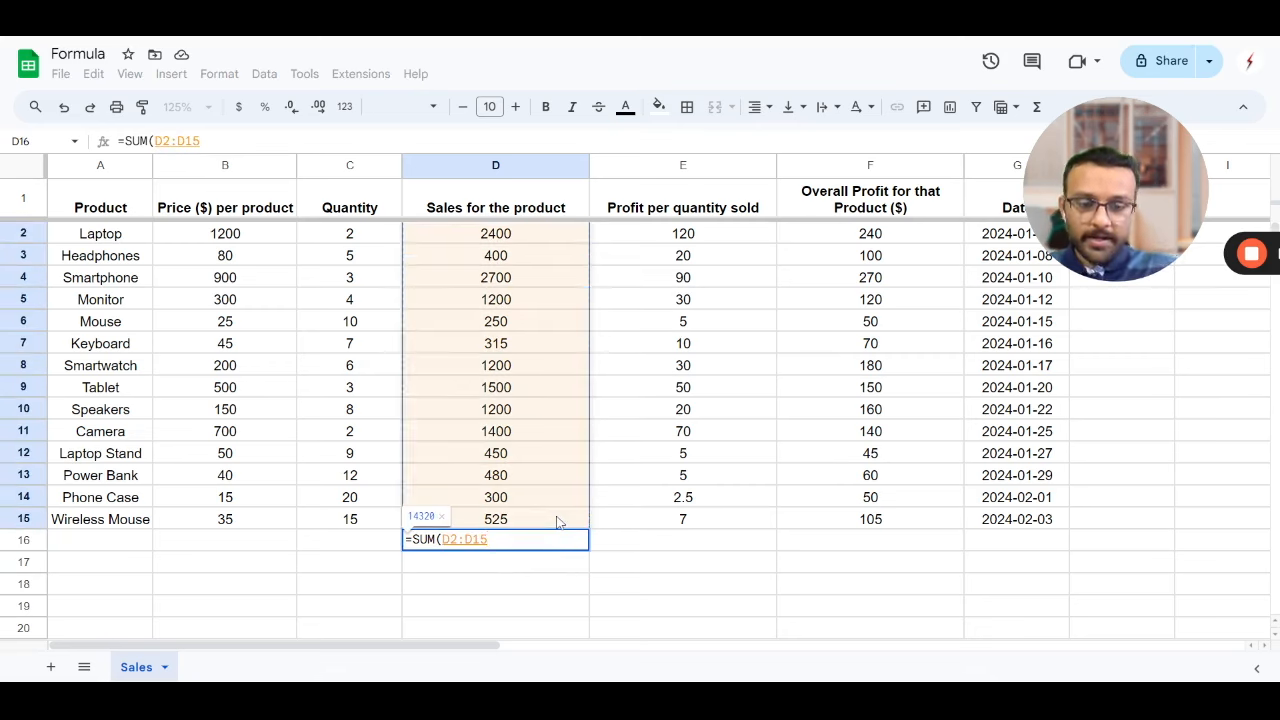
{"action": "key", "text": "Return"}
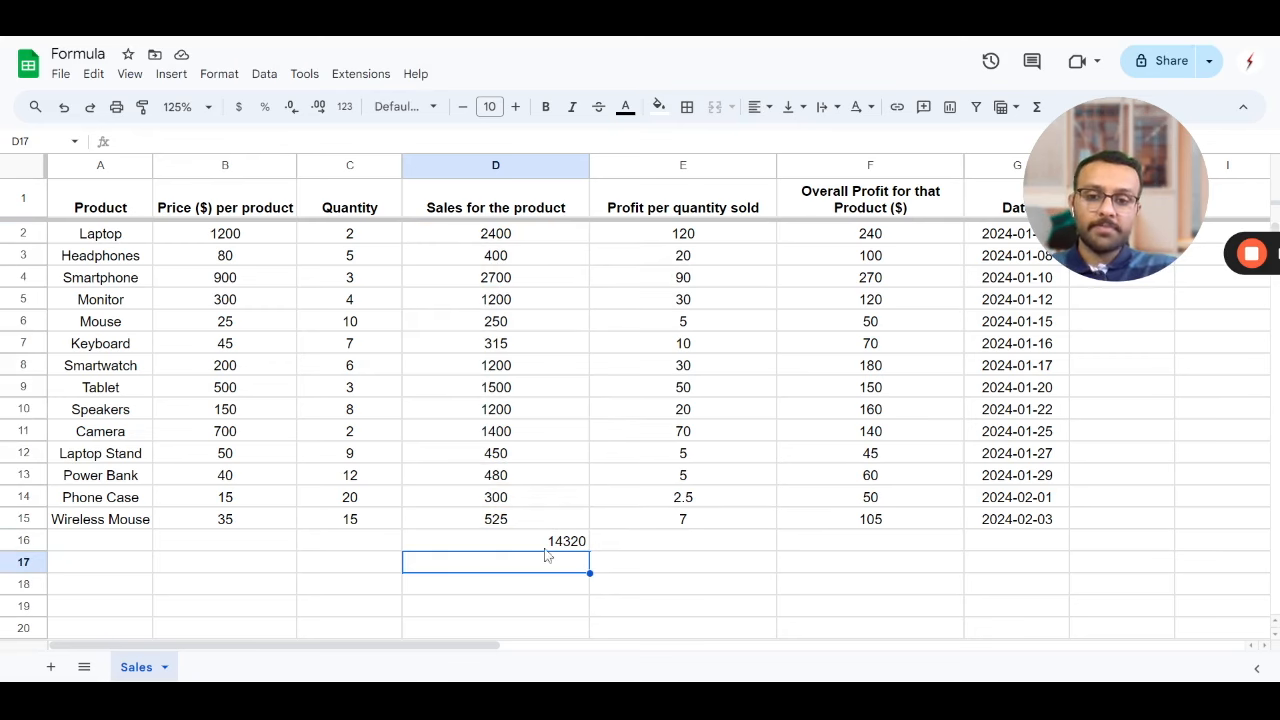
Enter a MAX formula over F2:F15 in F16 and locate the product with the highest overall profit.
{"action": "left_click", "coordinate": [659, 547]}
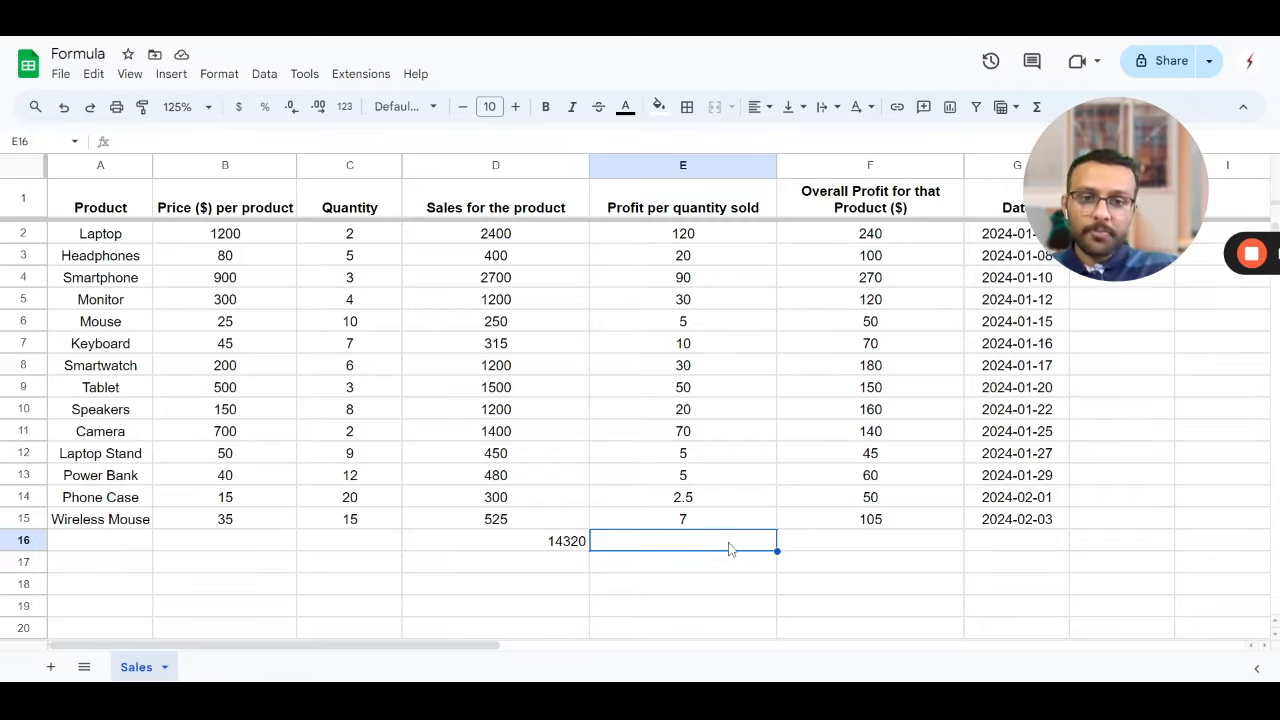
{"action": "left_click", "coordinate": [855, 555]}
{"action": "type", "text": "=MAX"}
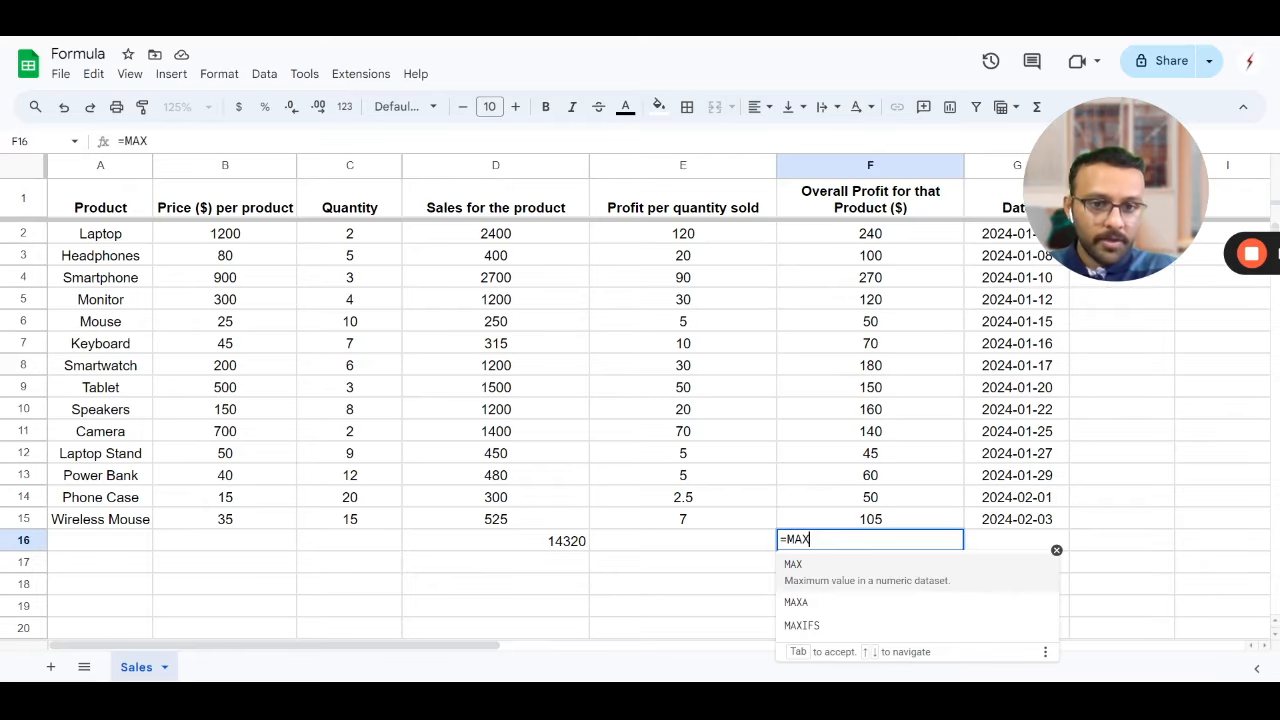
{"action": "type", "text": "("}
{"action": "left_click_drag", "start_coordinate": [866, 527], "coordinate": [855, 235]}
{"action": "key", "text": "Return"}
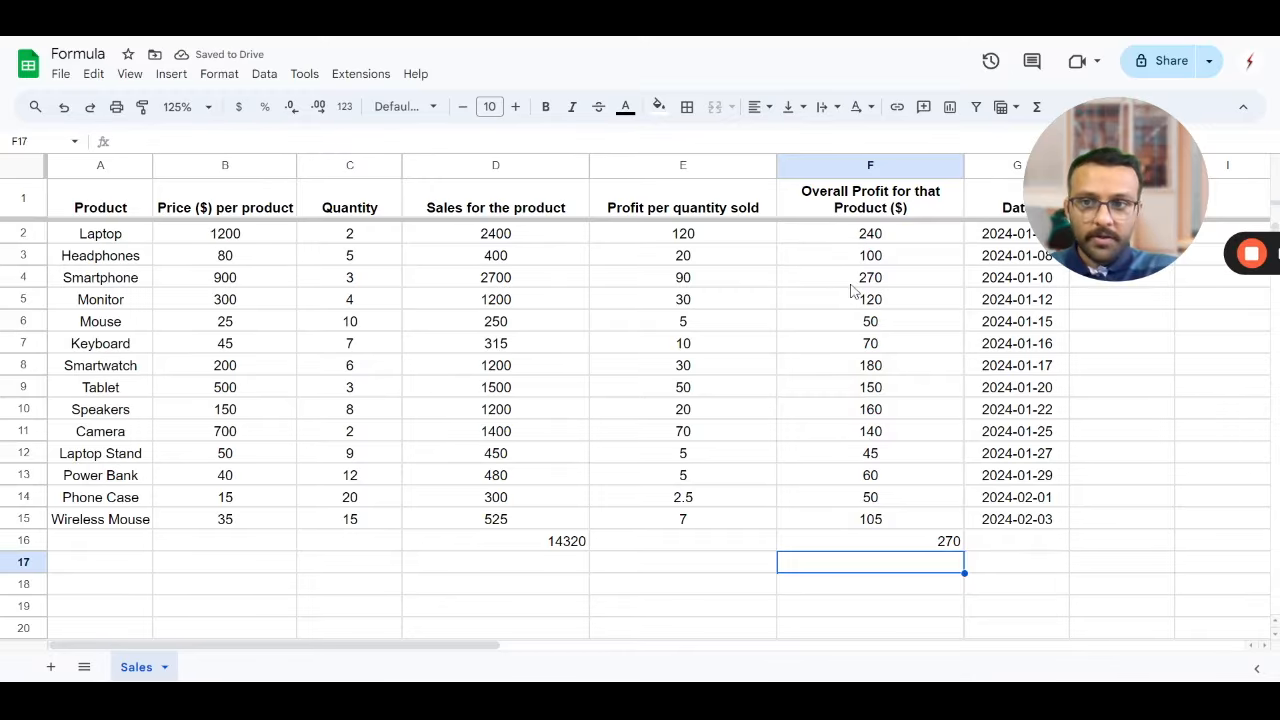
{"action": "left_click", "coordinate": [855, 290]}
{"action": "left_click", "coordinate": [95, 290]}
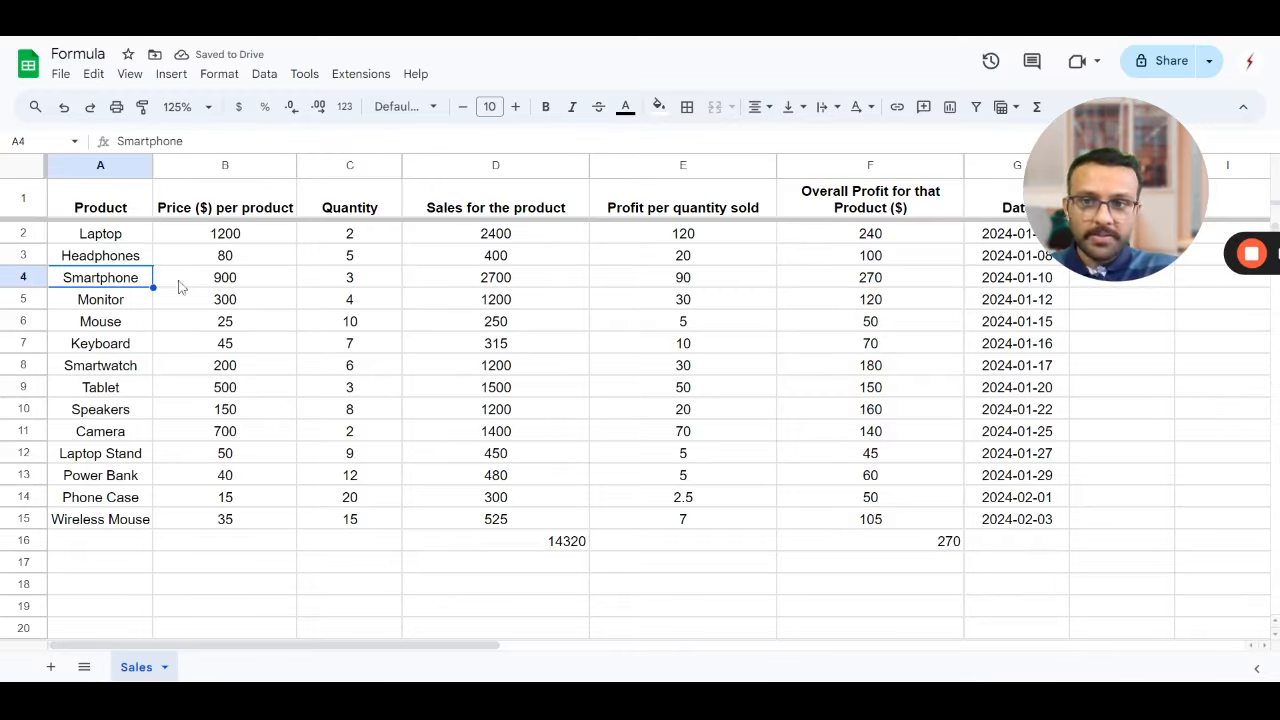
Clear the sales total in D16 and the maximum profit result in F16.
{"action": "left_click", "coordinate": [934, 549]}
{"action": "left_click", "coordinate": [514, 549]}
{"action": "key", "text": "Delete"}
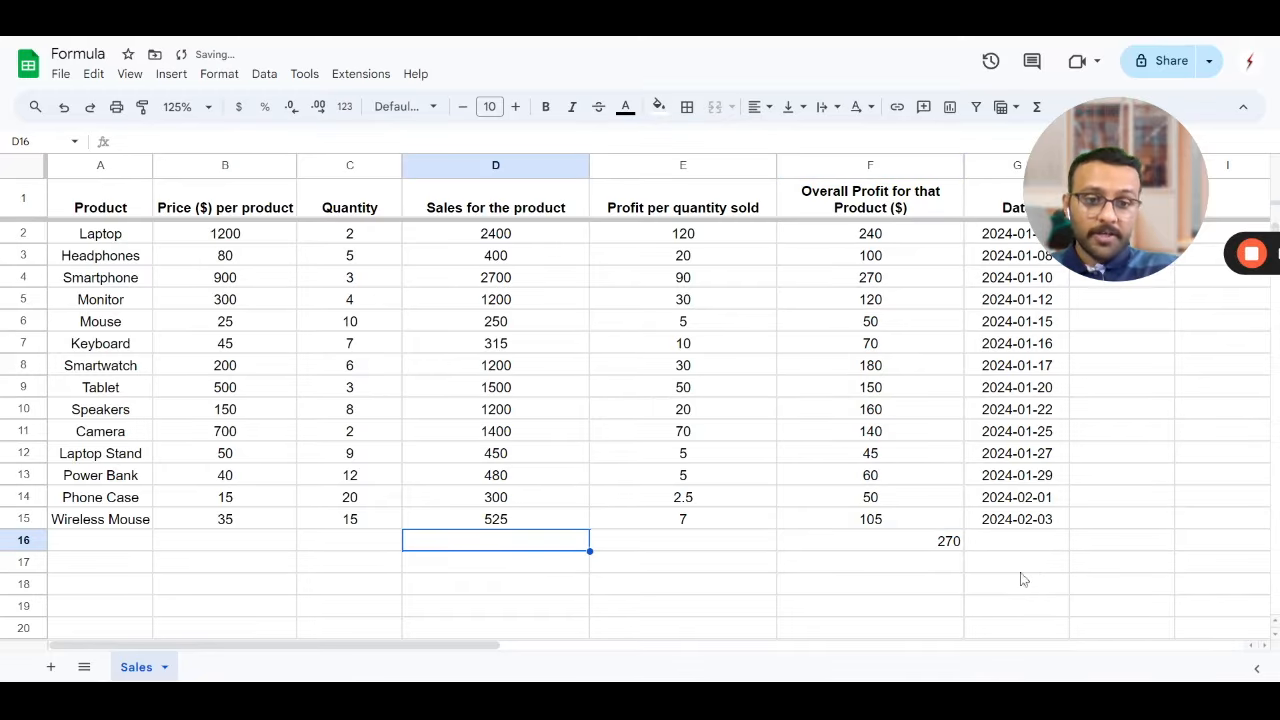
{"action": "left_click", "coordinate": [935, 546]}
{"action": "key", "text": "Delete"}
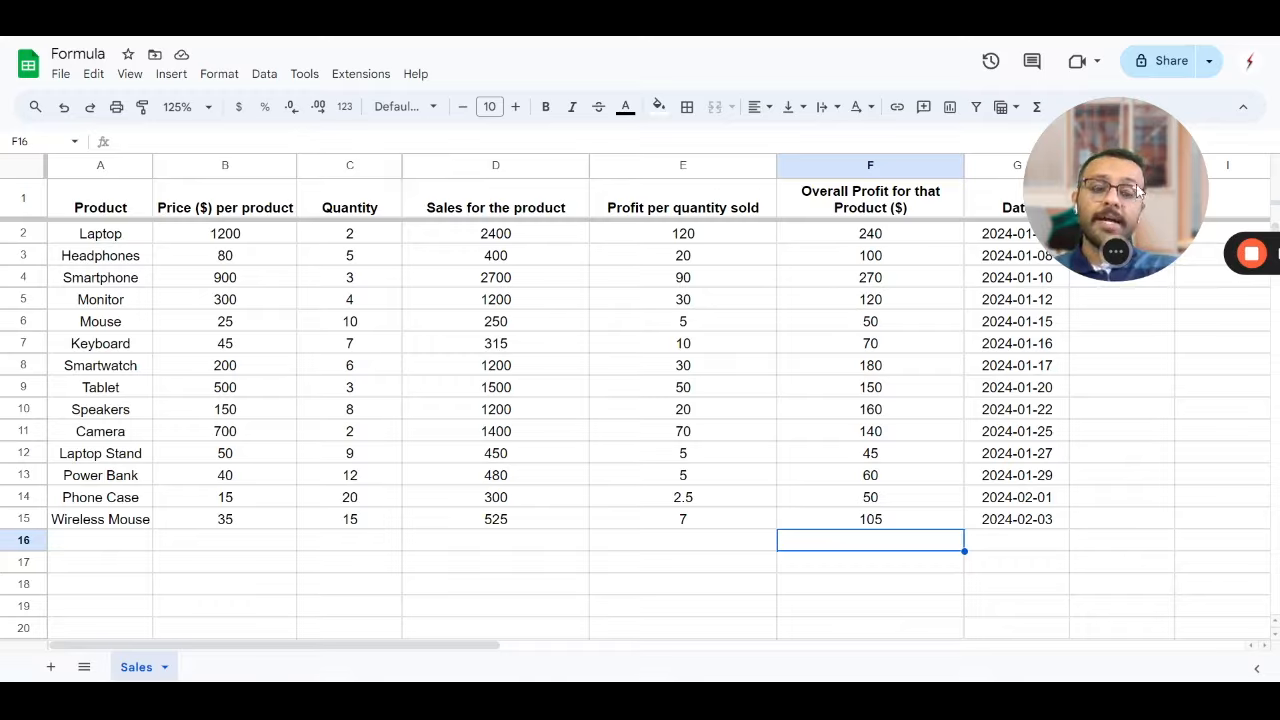
{"action": "left_click_drag", "start_coordinate": [1126, 170], "coordinate": [789, 313]}
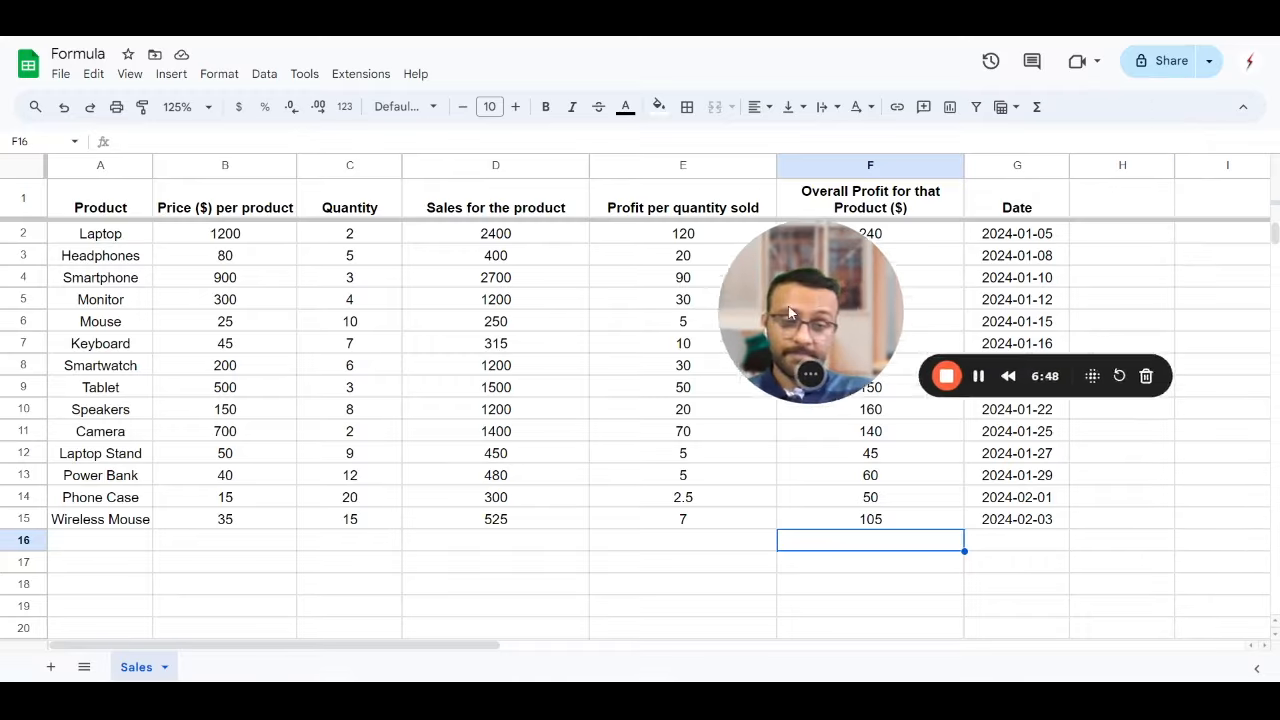